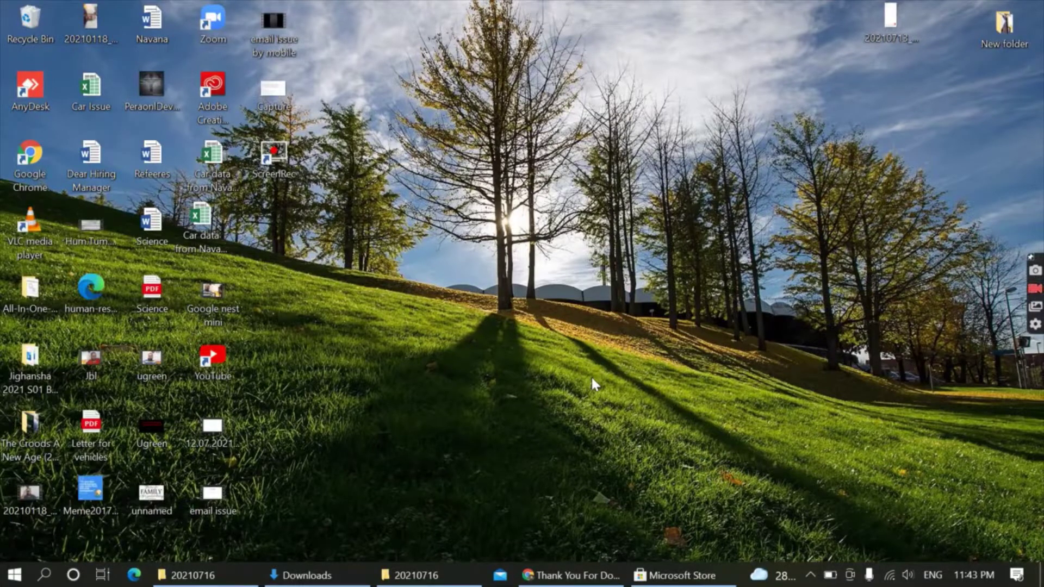
Open the Snipping Tool from the recent apps and capture a rectangular area of the desktop
{"action": "left_click", "coordinate": [44, 575]}
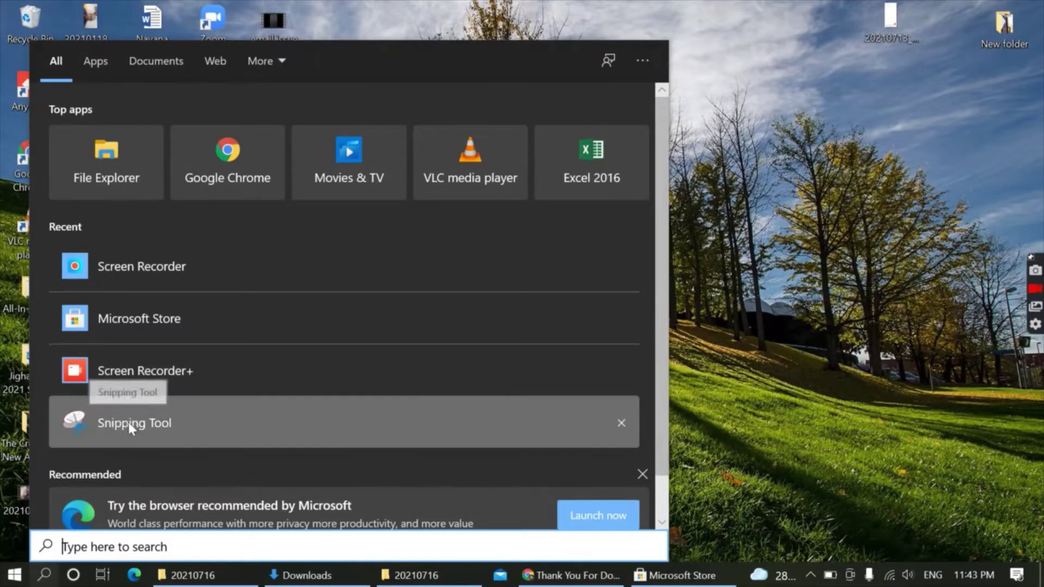
{"action": "left_click", "coordinate": [129, 422]}
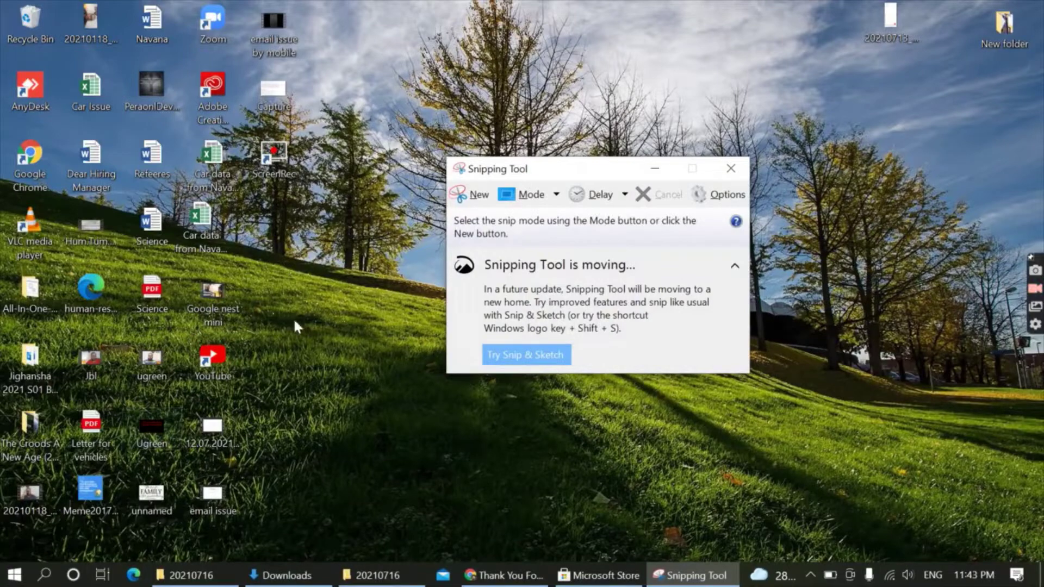
{"action": "left_click", "coordinate": [471, 209]}
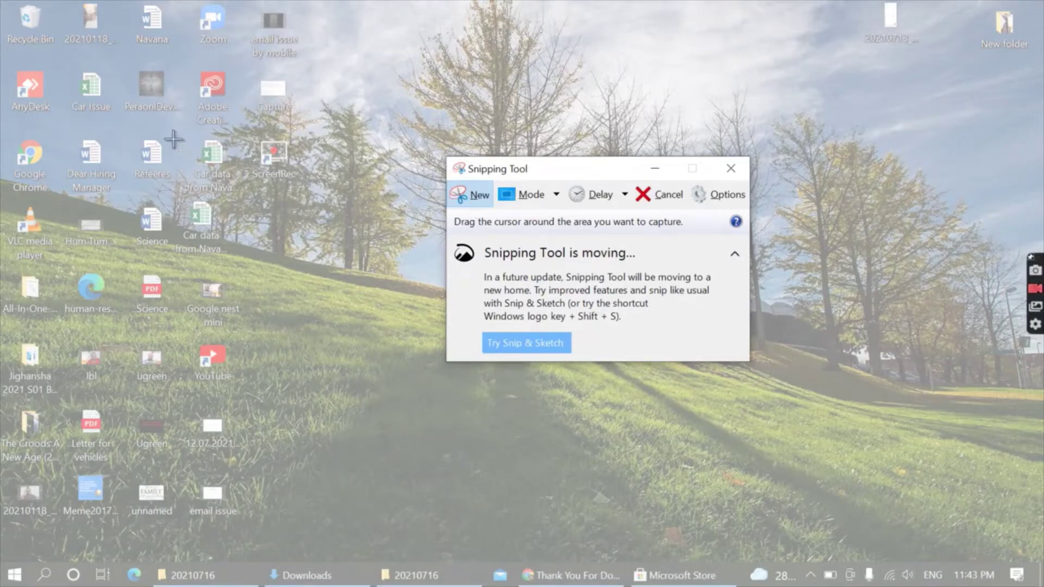
{"action": "left_click_drag", "start_coordinate": [173, 139], "coordinate": [832, 506]}
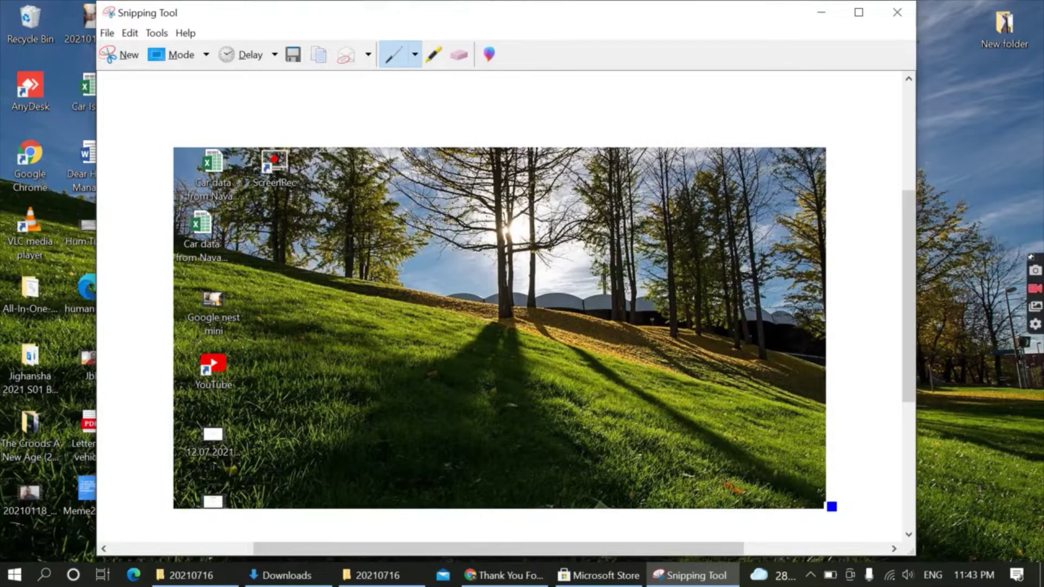
Close the Snipping Tool without saving the snip
{"action": "left_click", "coordinate": [897, 12]}
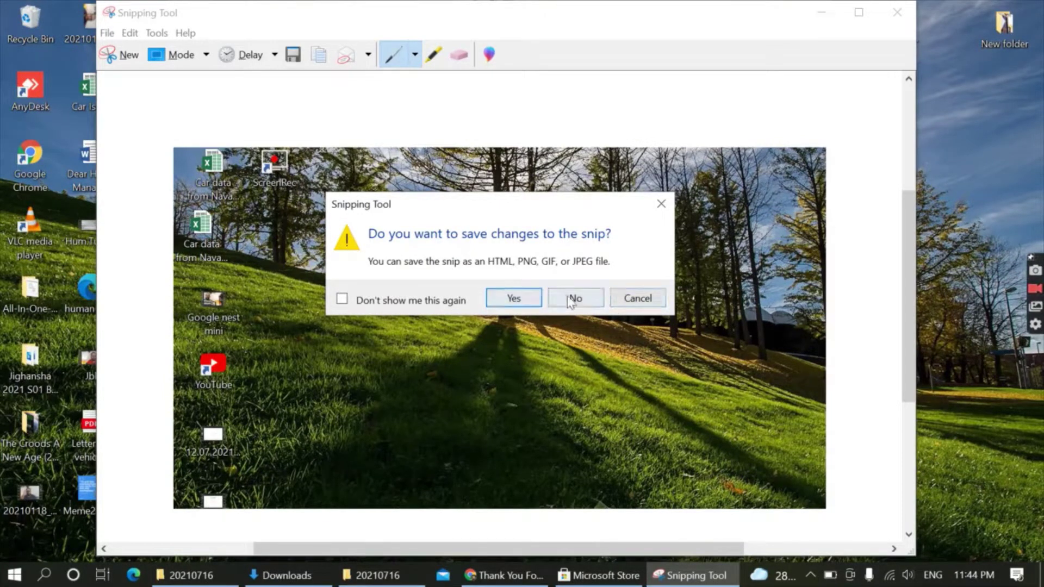
{"action": "left_click", "coordinate": [616, 298]}
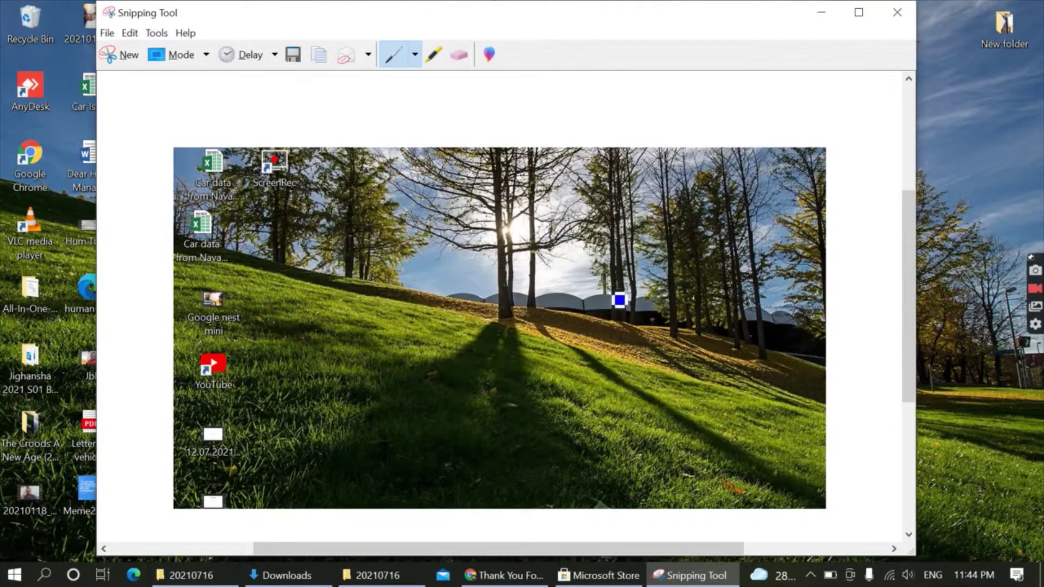
{"action": "left_click", "coordinate": [897, 12]}
{"action": "left_click", "coordinate": [571, 300]}
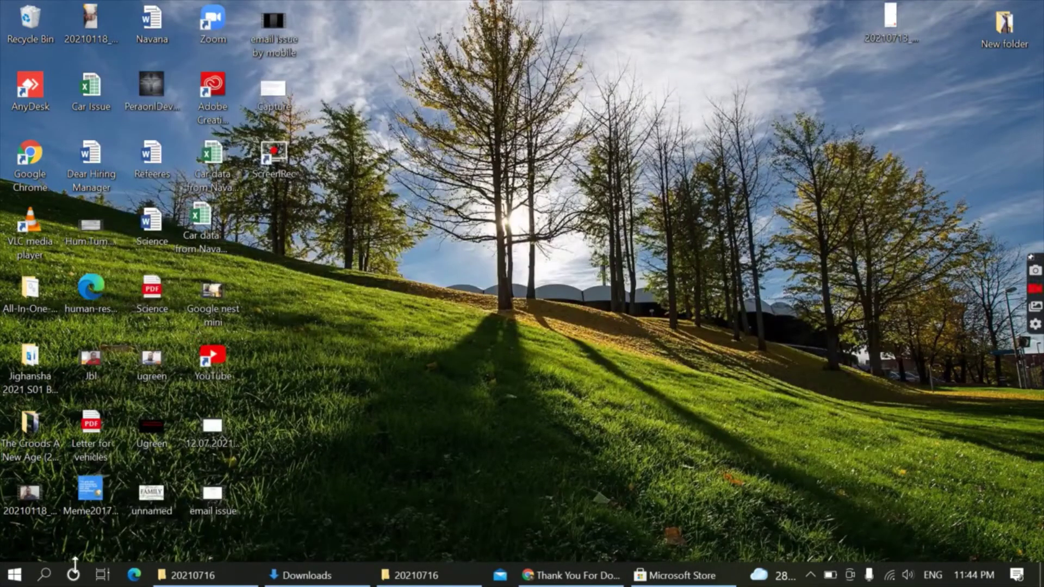
Search Windows for "sni", open the Snipping Tool and capture a rectangular snip covering most of the desktop
{"action": "left_click", "coordinate": [46, 577]}
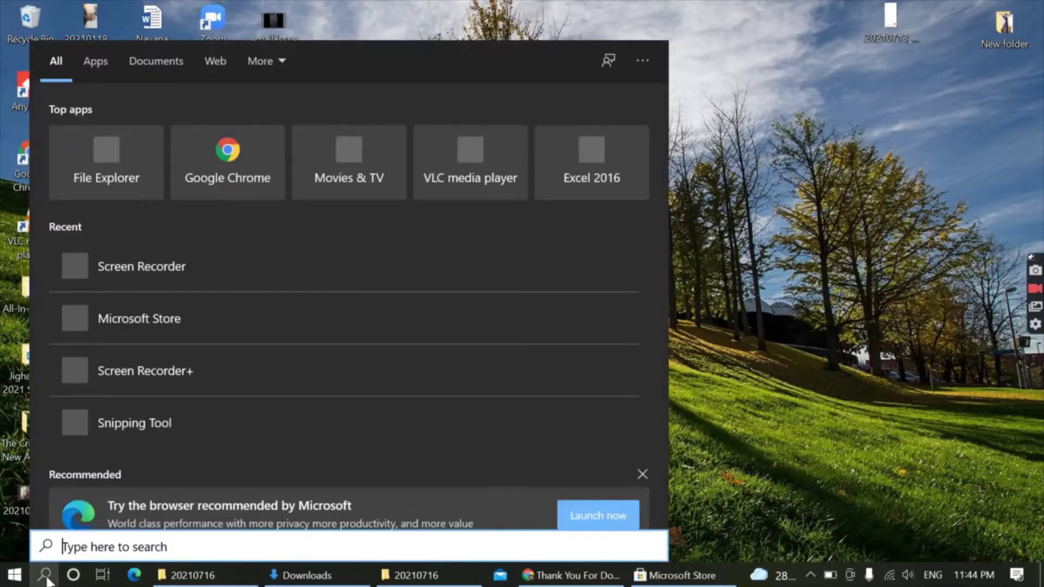
{"action": "type", "text": "sni"}
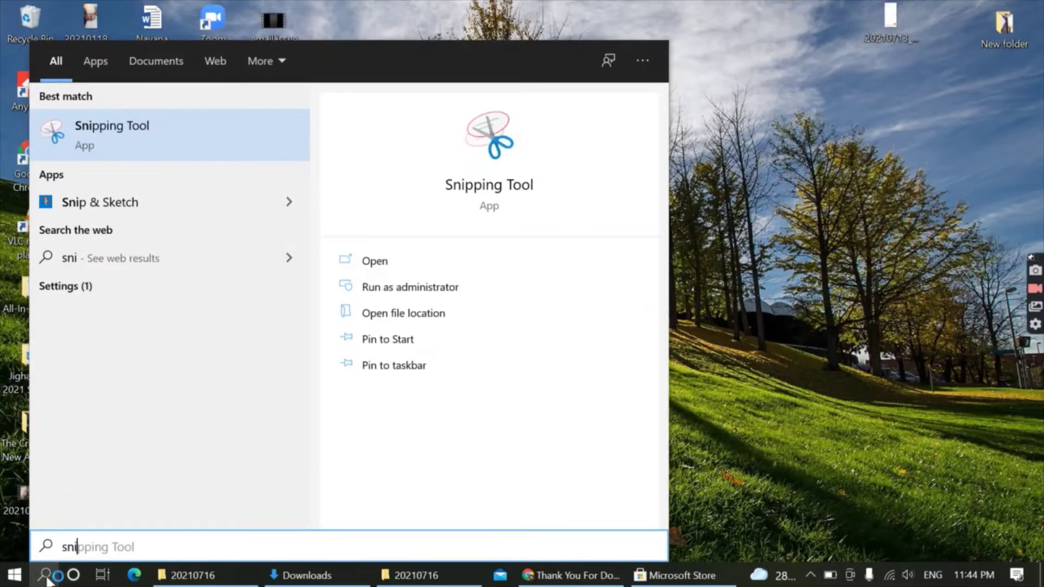
{"action": "key", "text": "Return"}
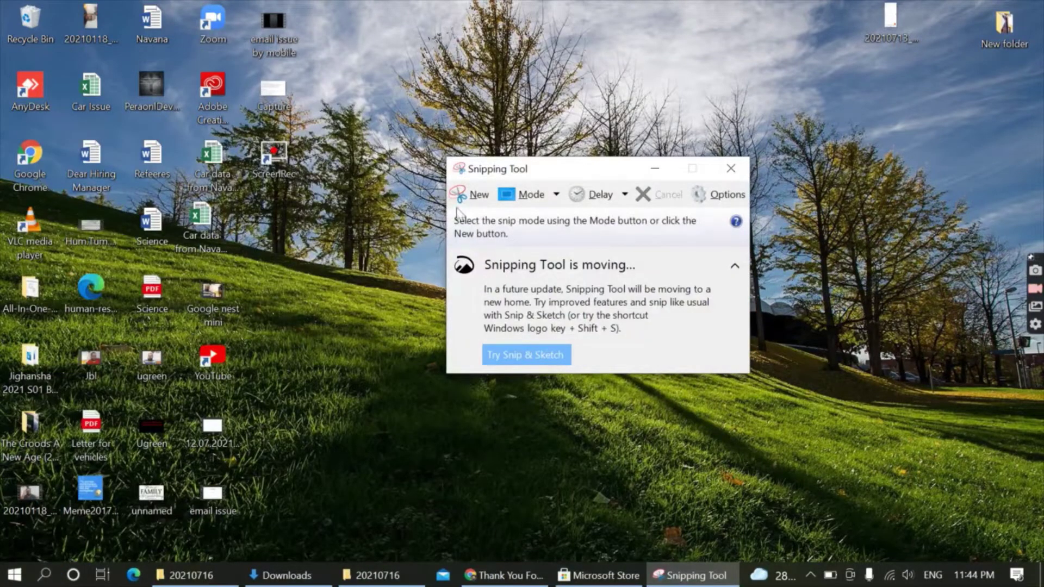
{"action": "left_click", "coordinate": [471, 203]}
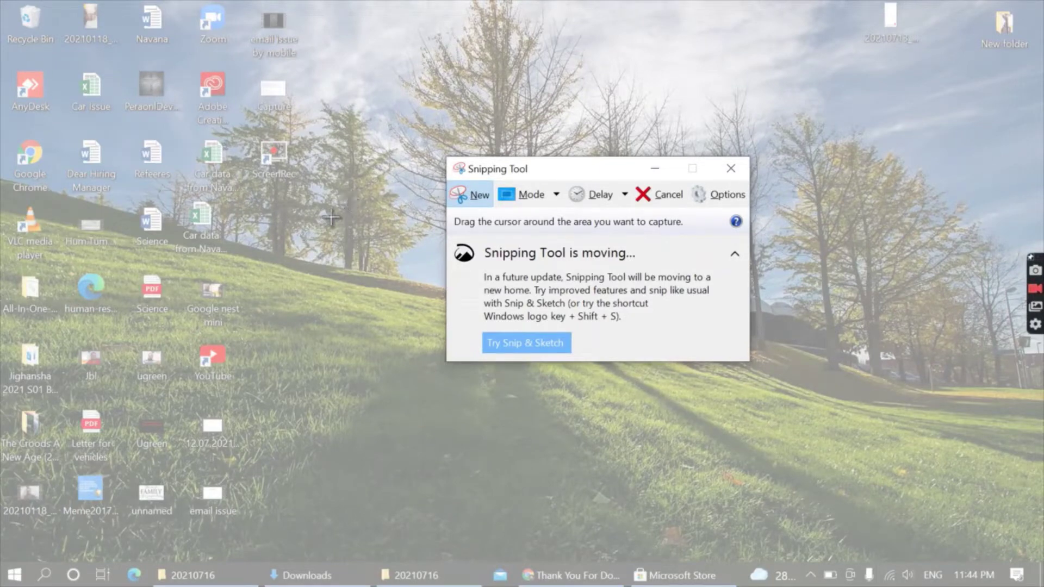
{"action": "left_click_drag", "start_coordinate": [84, 80], "coordinate": [948, 525]}
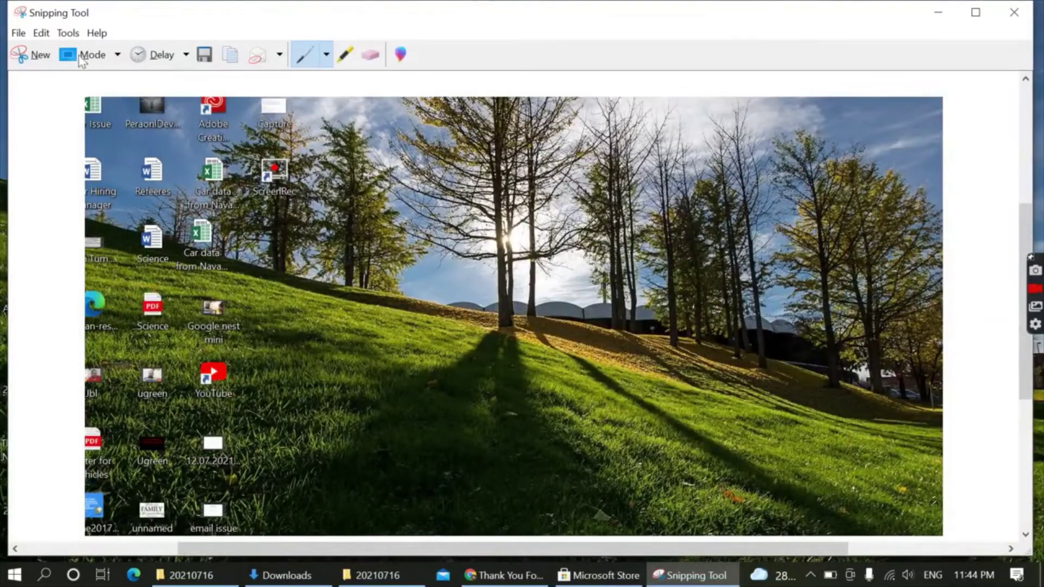
Begin saving the snip to the Desktop as a JPEG file, replacing the suggested file name with "bangla"
{"action": "left_click", "coordinate": [204, 54]}
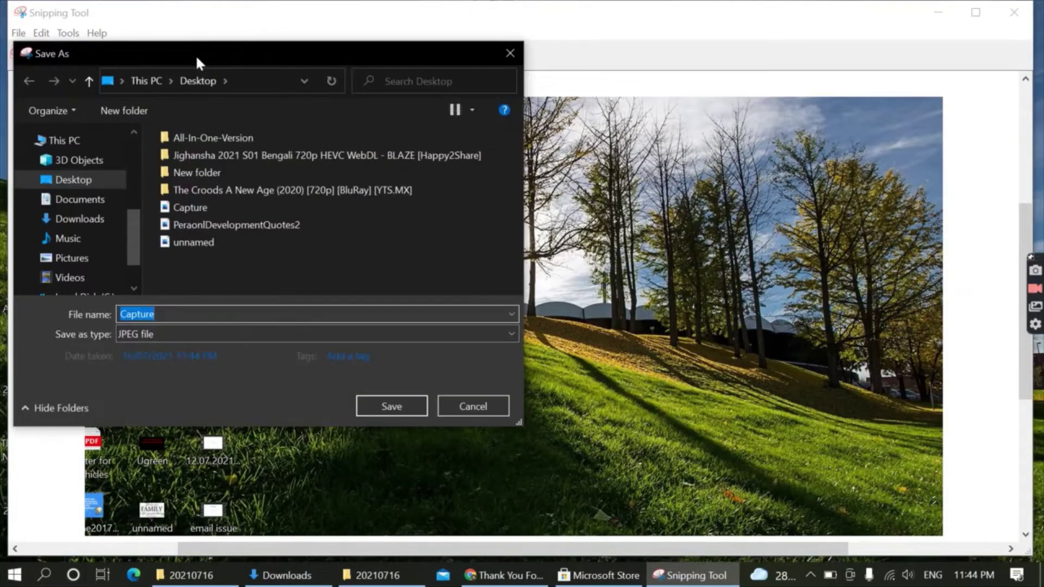
{"action": "left_click", "coordinate": [173, 316]}
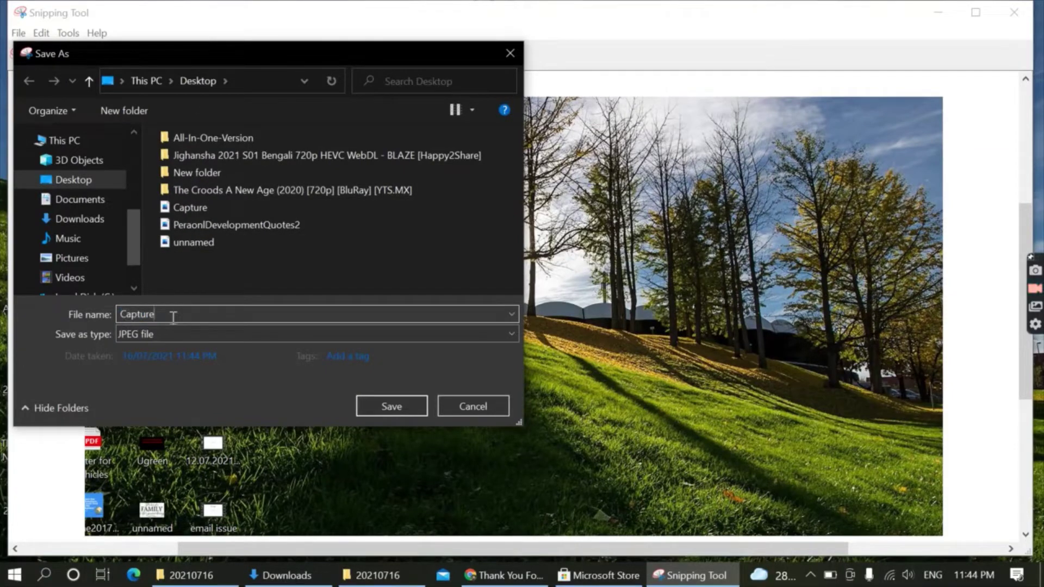
{"action": "key", "text": "BackSpace"}
{"action": "key", "text": "BackSpace"}
{"action": "key", "text": "BackSpace"}
{"action": "key", "text": "BackSpace"}
{"action": "key", "text": "BackSpace"}
{"action": "key", "text": "BackSpace"}
{"action": "key", "text": "BackSpace"}
{"action": "type", "text": "bangla 23"}
{"action": "key", "text": "BackSpace"}
{"action": "key", "text": "BackSpace"}
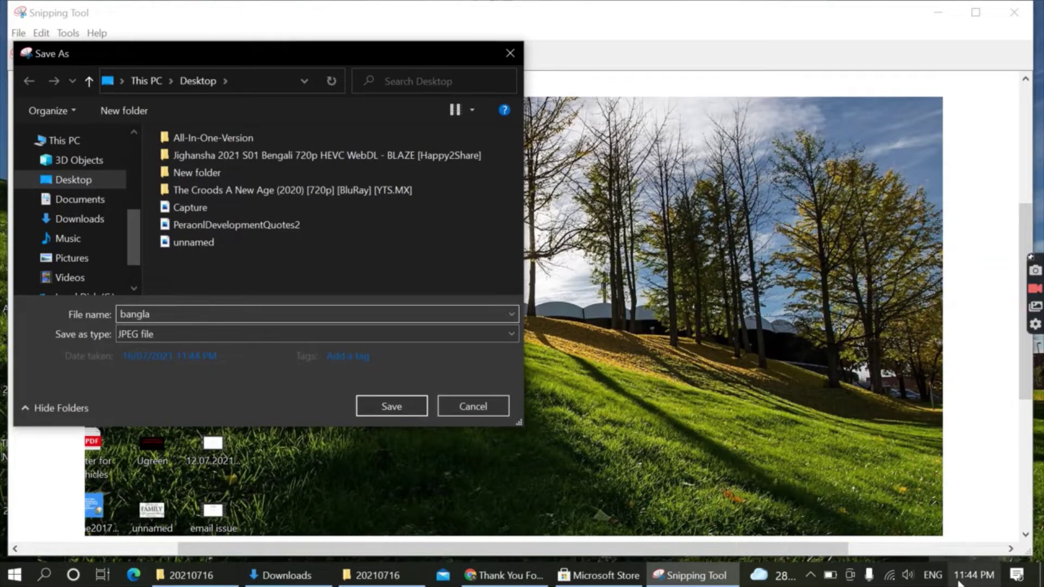
Check today's date, complete the file name as "bangla 167", save the snip and close the Snipping Tool
{"action": "left_click", "coordinate": [973, 574]}
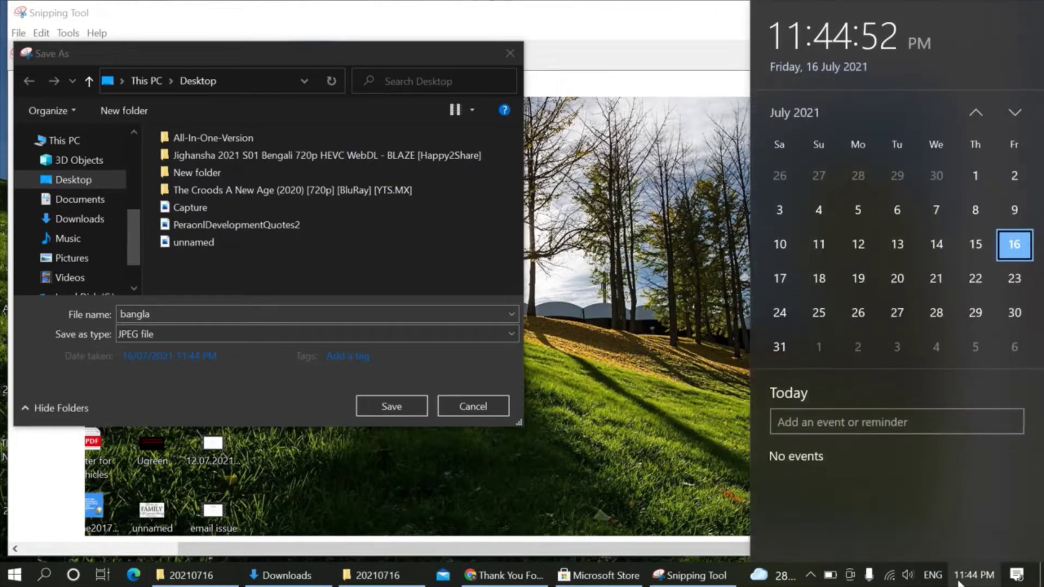
{"action": "left_click", "coordinate": [172, 314]}
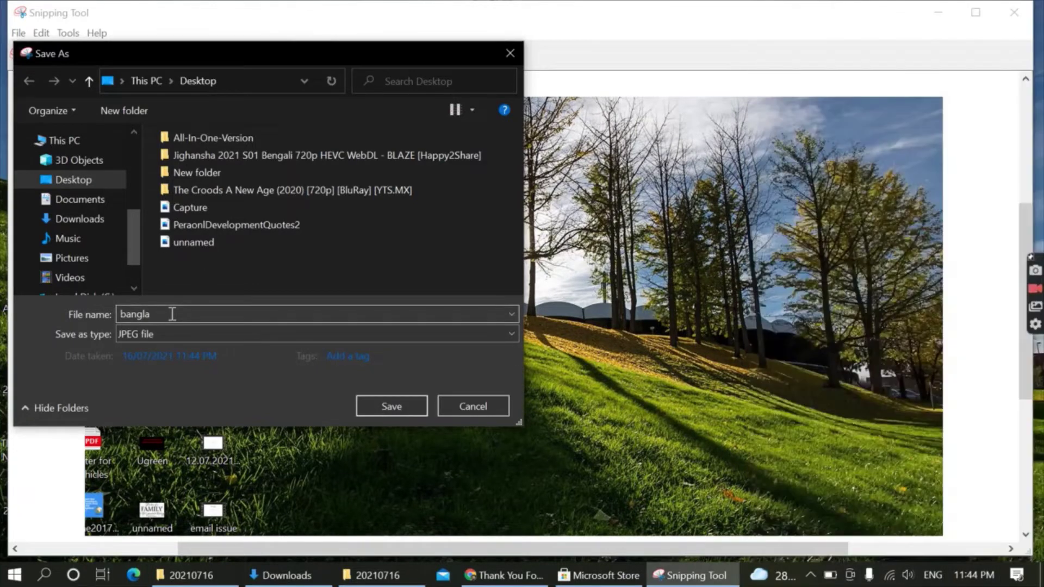
{"action": "type", "text": "167"}
{"action": "left_click", "coordinate": [363, 399]}
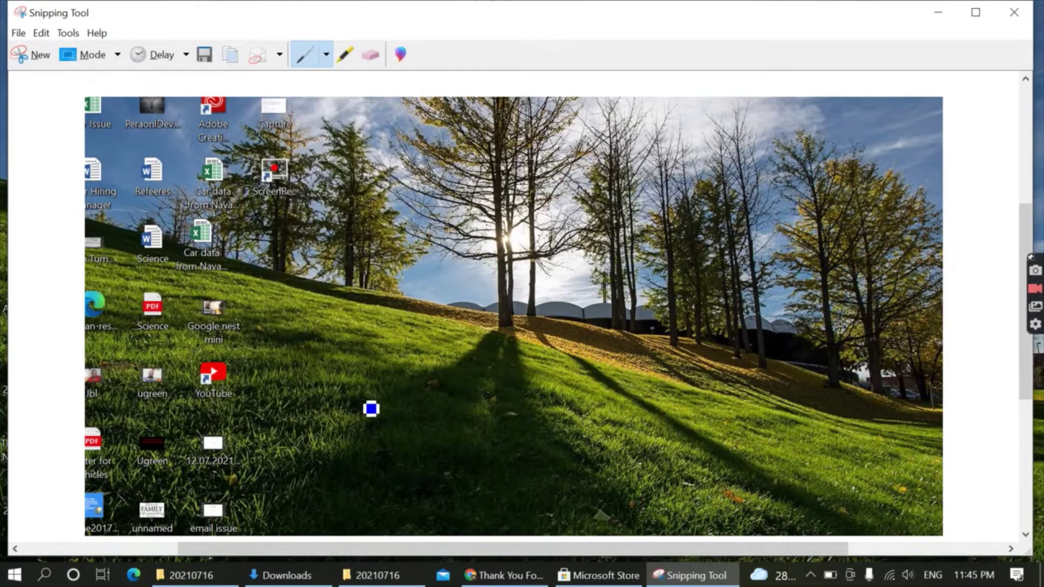
{"action": "left_click", "coordinate": [1002, 12]}
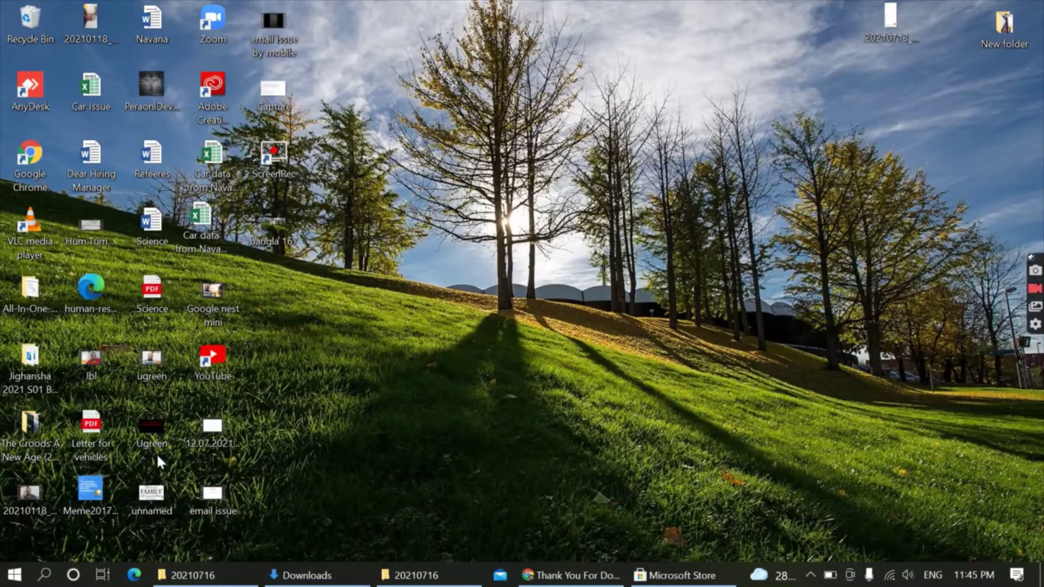
Open the Xbox Game Bar, show all captures and view the folder that stores the selected capture, then minimize it
{"action": "key", "text": "super+g"}
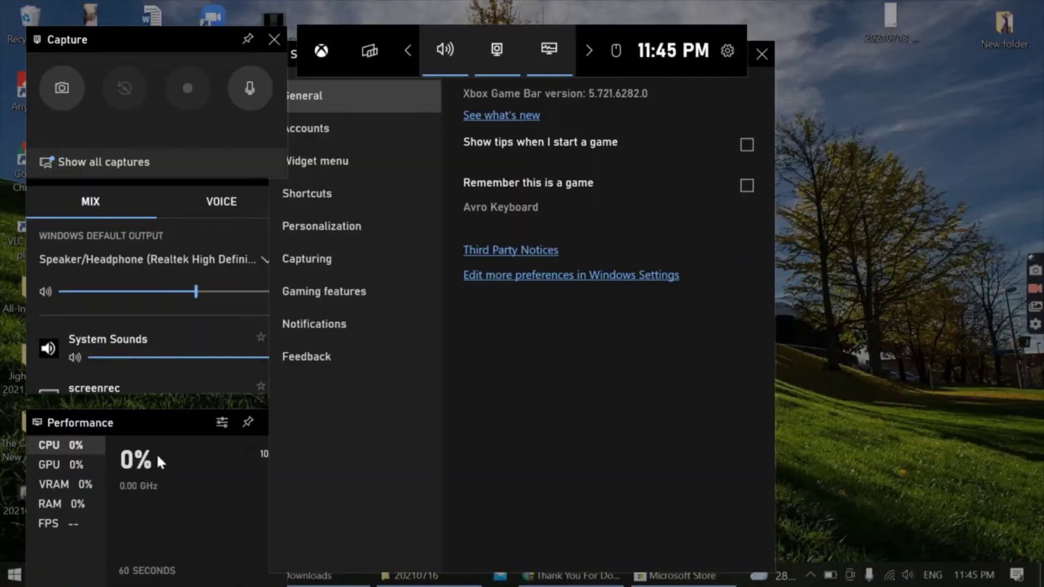
{"action": "left_click", "coordinate": [66, 87]}
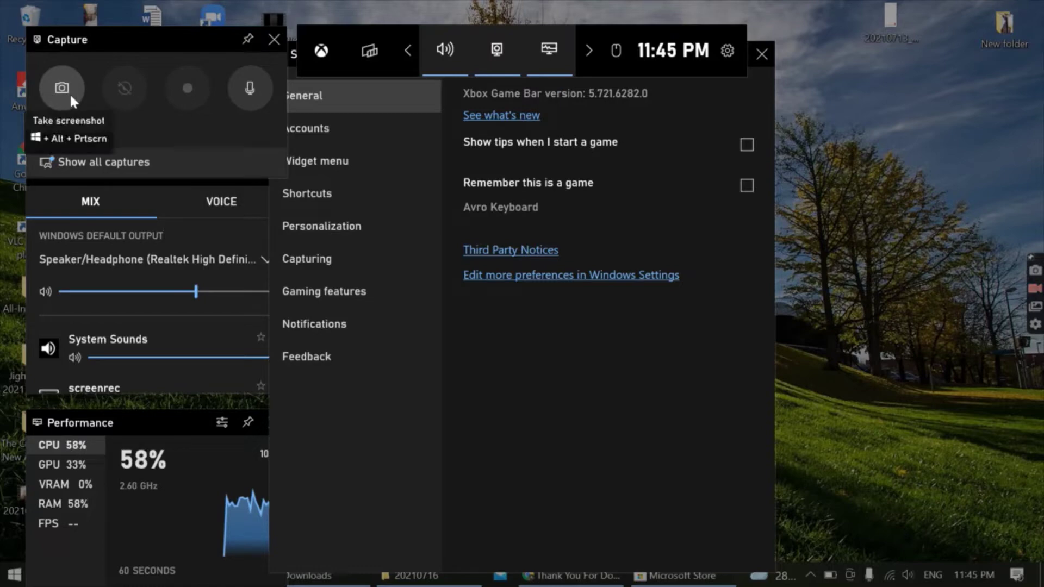
{"action": "left_click", "coordinate": [116, 162]}
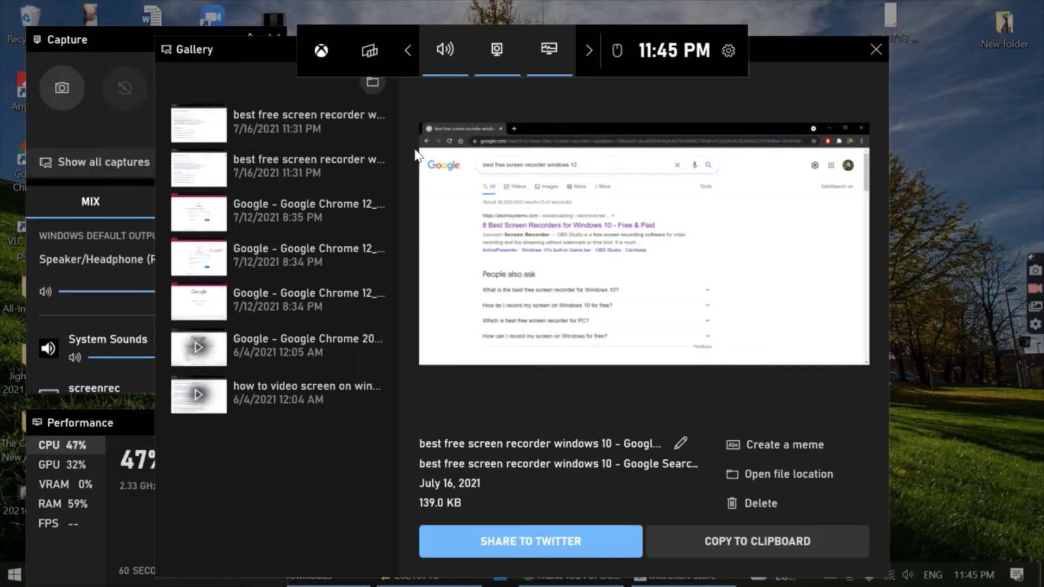
{"action": "left_click", "coordinate": [795, 474]}
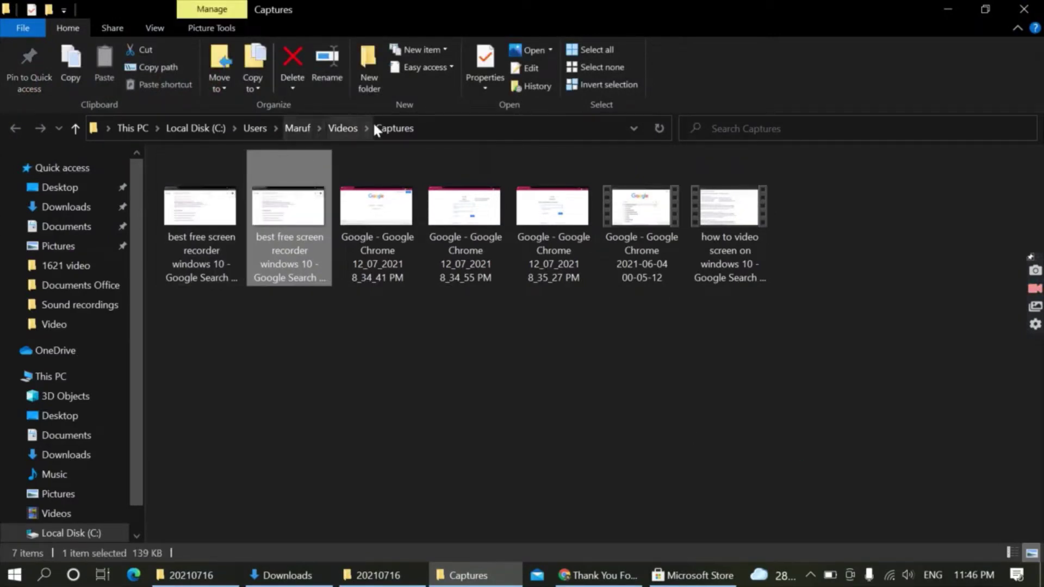
{"action": "left_click", "coordinate": [949, 7]}
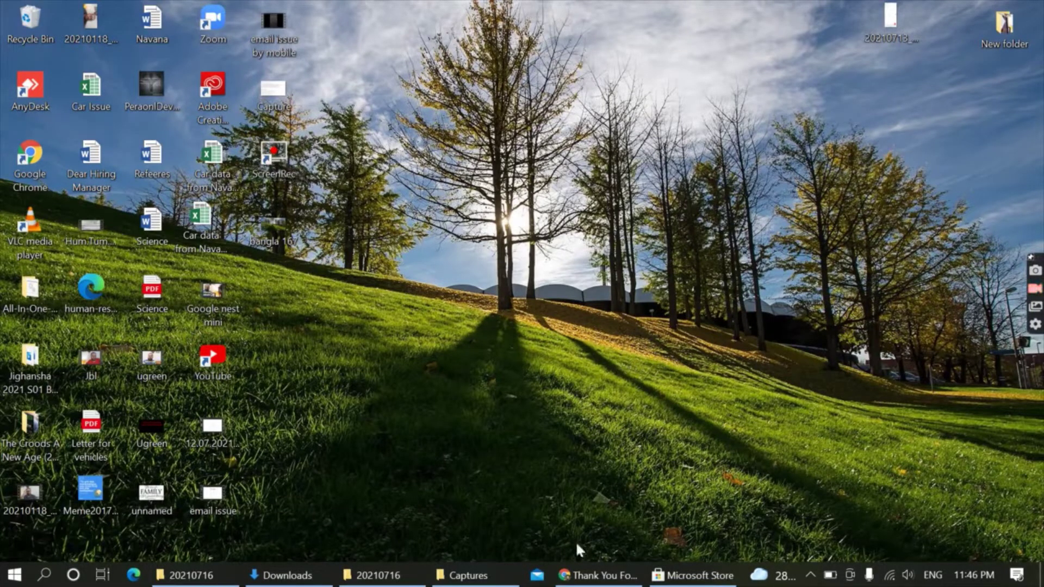
Switch to Chrome, close the ScreenRec download page and go to the screen recorder article's list of free and paid tools
{"action": "left_click", "coordinate": [581, 576]}
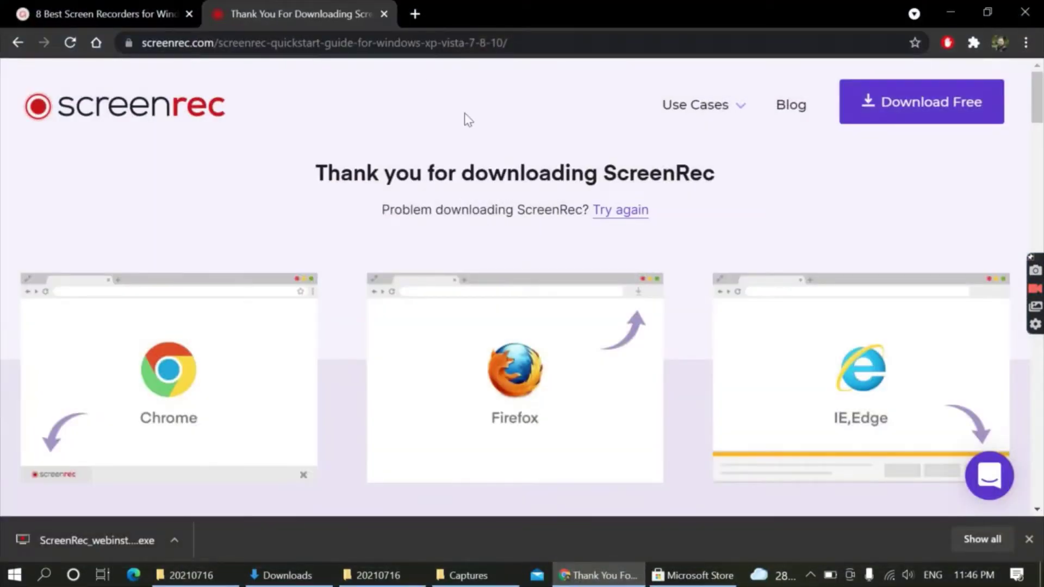
{"action": "left_click", "coordinate": [383, 15]}
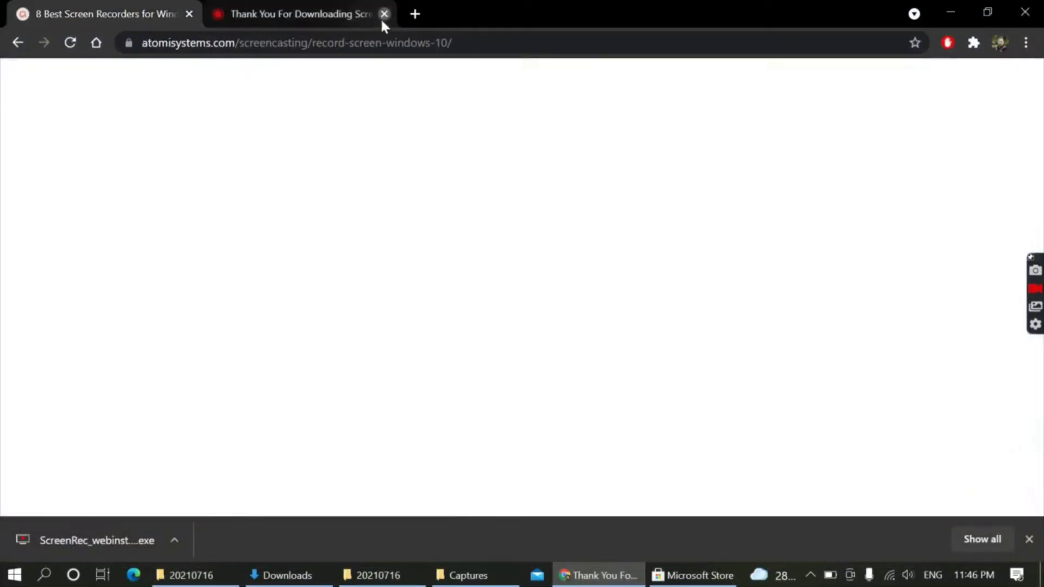
{"action": "scroll", "coordinate": [283, 305], "scroll_direction": "up", "scroll_amount": 5}
{"action": "scroll", "coordinate": [283, 306], "scroll_direction": "up", "scroll_amount": 15}
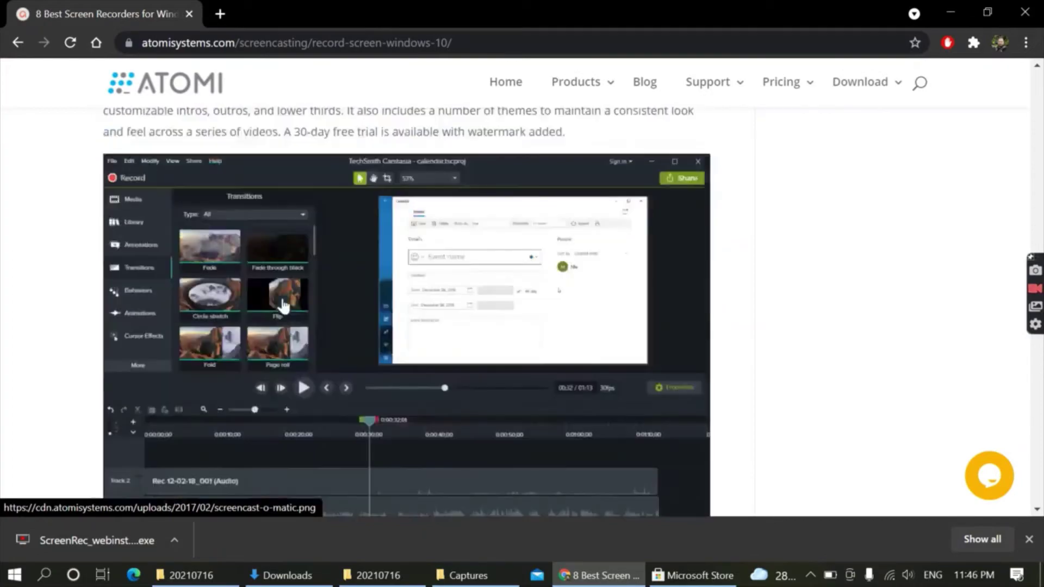
{"action": "scroll", "coordinate": [283, 305], "scroll_direction": "up", "scroll_amount": 10}
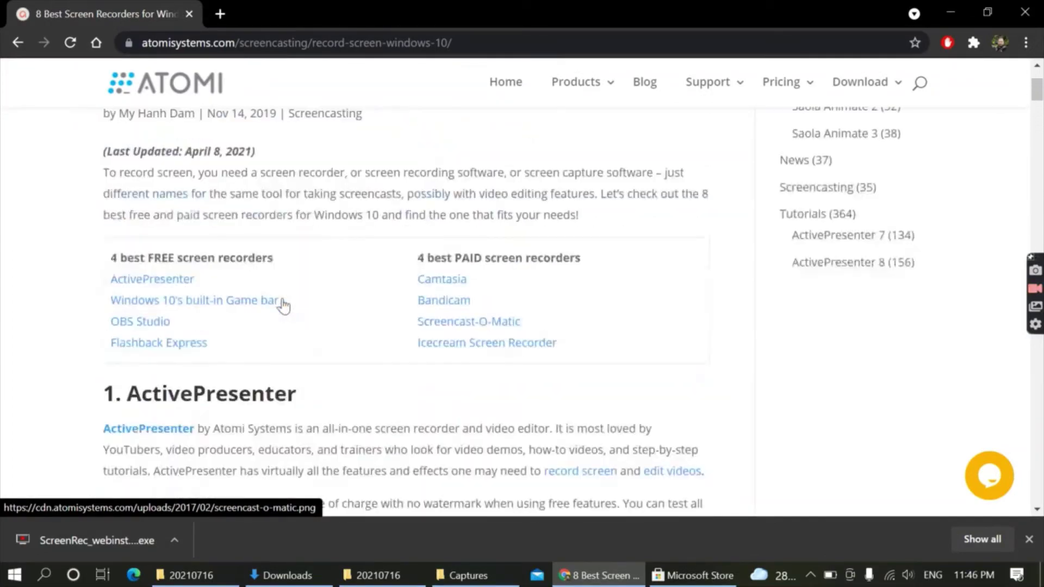
{"action": "scroll", "coordinate": [284, 304], "scroll_direction": "down", "scroll_amount": 1}
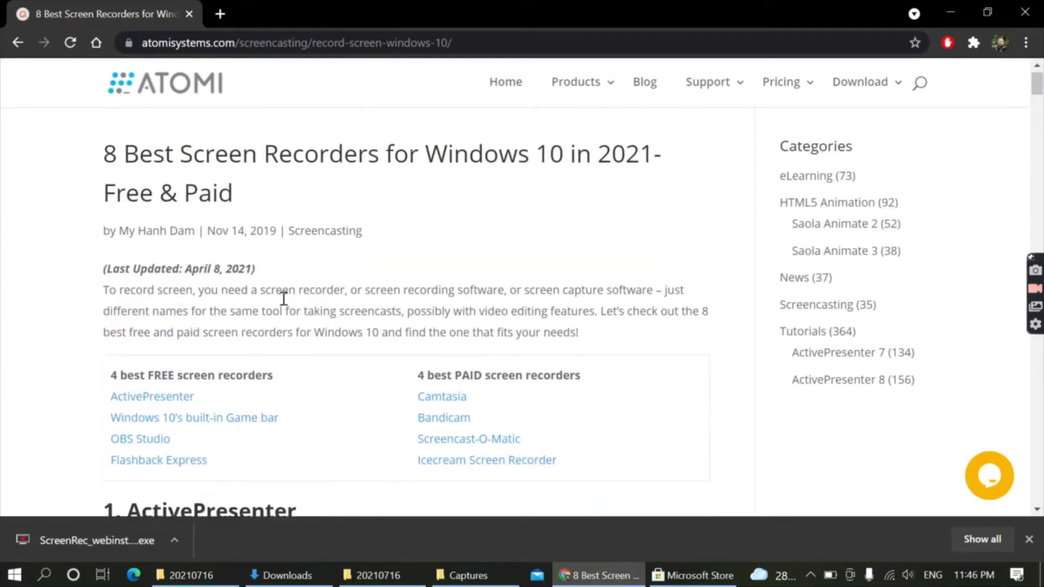
Read through the article's sections on ActivePresenter, the Windows 10 Game bar, OBS Studio and Flashback Express
{"action": "scroll", "coordinate": [283, 304], "scroll_direction": "down", "scroll_amount": 6}
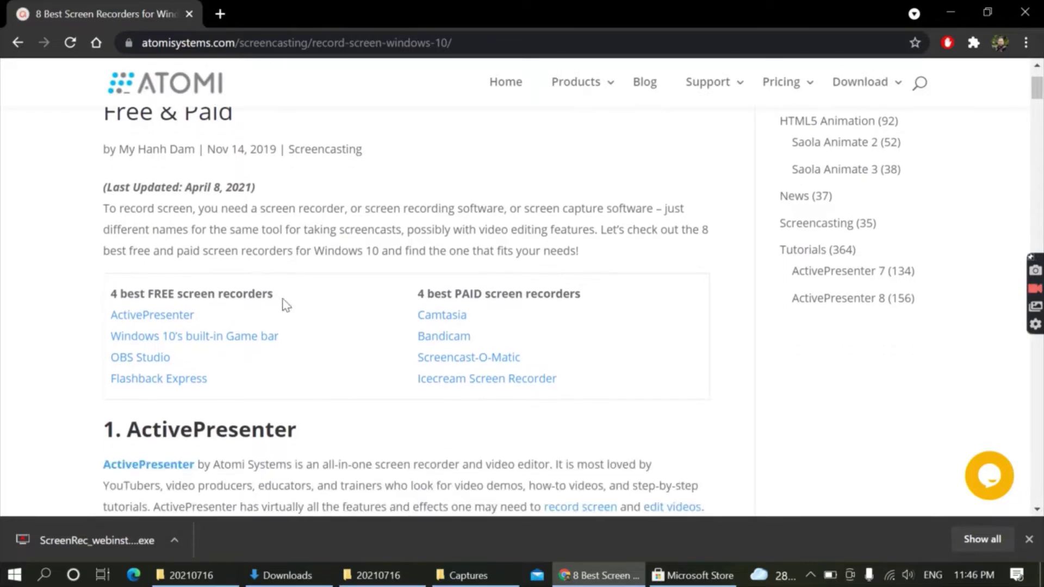
{"action": "scroll", "coordinate": [283, 296], "scroll_direction": "down", "scroll_amount": 8}
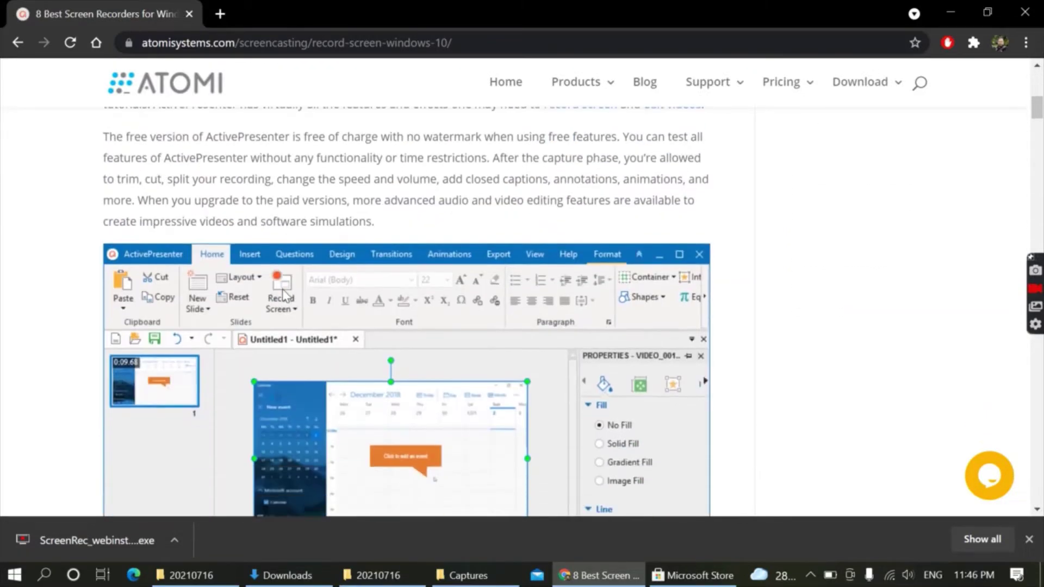
{"action": "scroll", "coordinate": [283, 289], "scroll_direction": "down", "scroll_amount": 15}
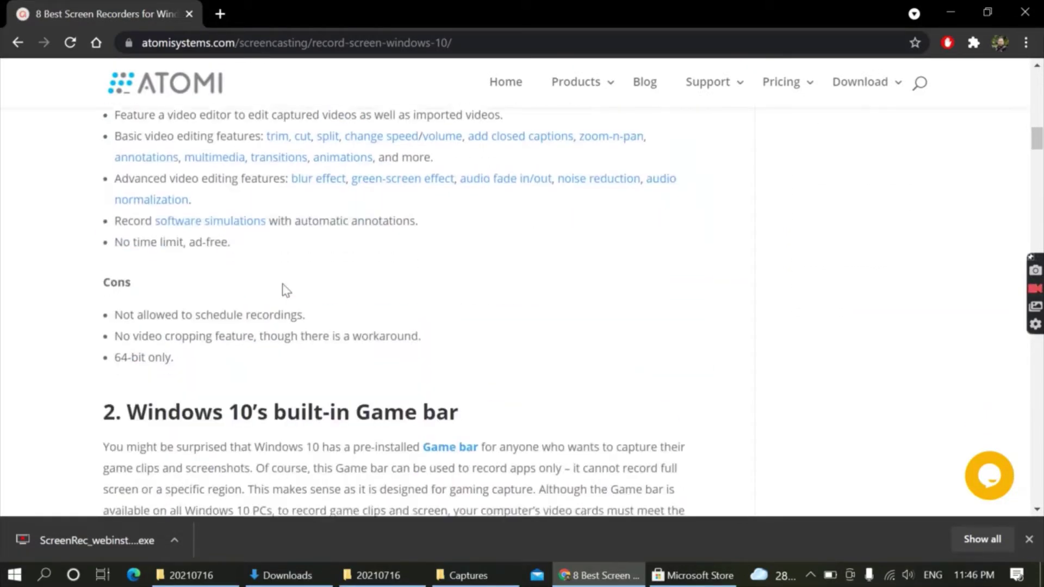
{"action": "scroll", "coordinate": [283, 286], "scroll_direction": "down", "scroll_amount": 12}
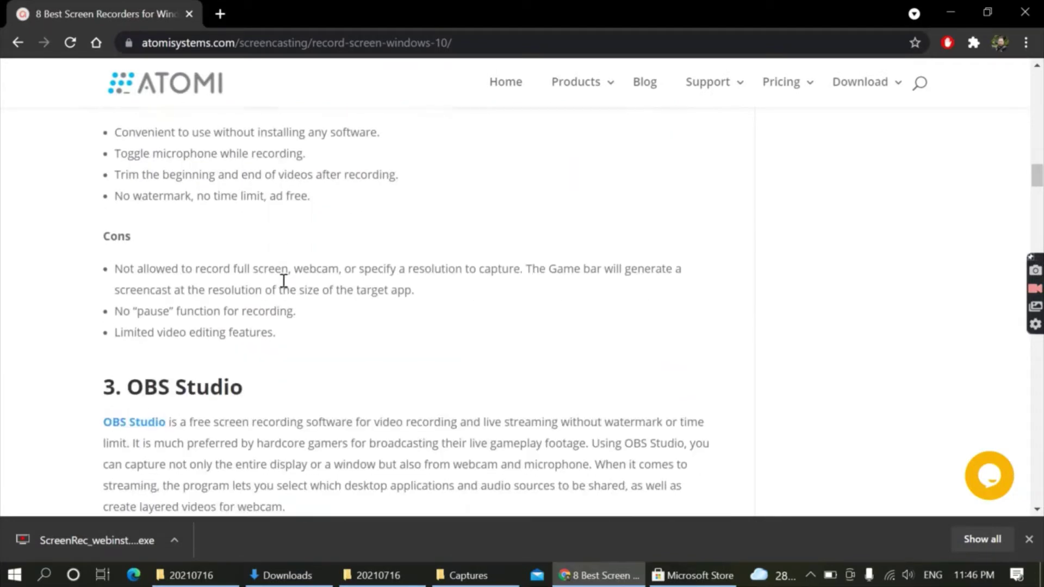
{"action": "scroll", "coordinate": [283, 287], "scroll_direction": "down", "scroll_amount": 15}
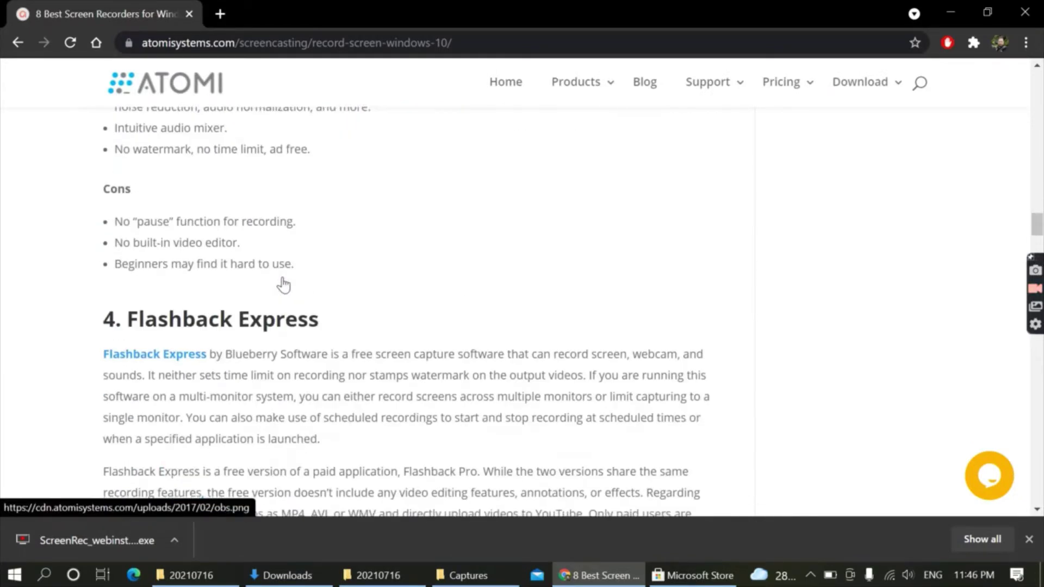
{"action": "scroll", "coordinate": [283, 278], "scroll_direction": "down", "scroll_amount": 12}
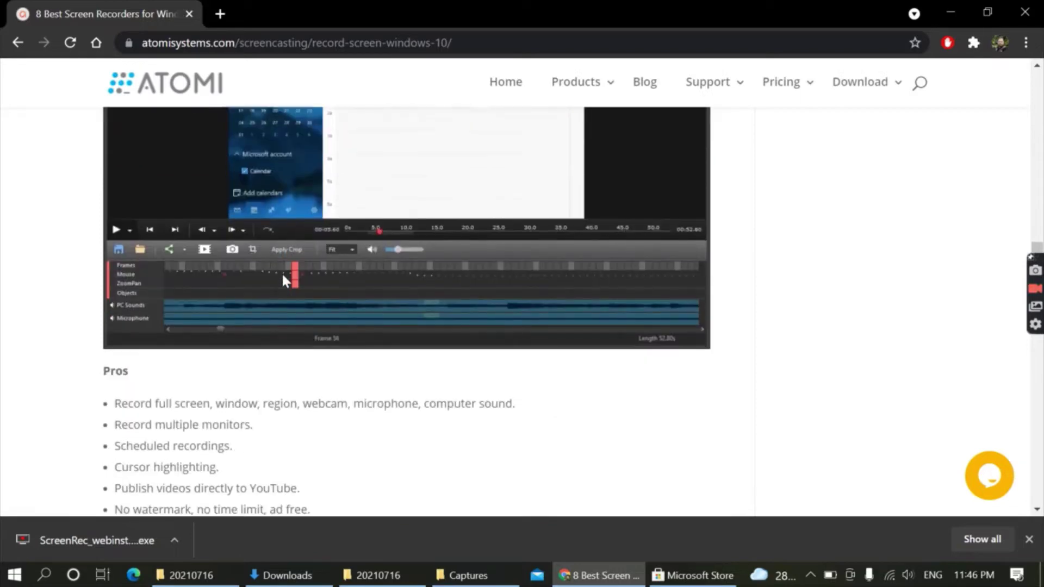
Read through the article's sections on Camtasia, Bandicam and Screencast-O-Matic
{"action": "scroll", "coordinate": [285, 280], "scroll_direction": "down", "scroll_amount": 10}
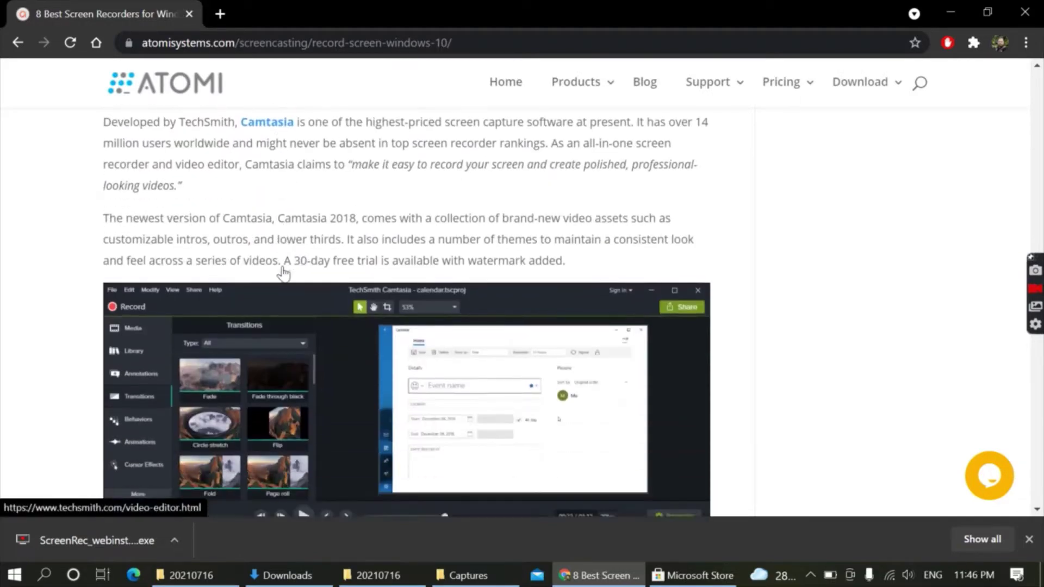
{"action": "scroll", "coordinate": [283, 270], "scroll_direction": "down", "scroll_amount": 4}
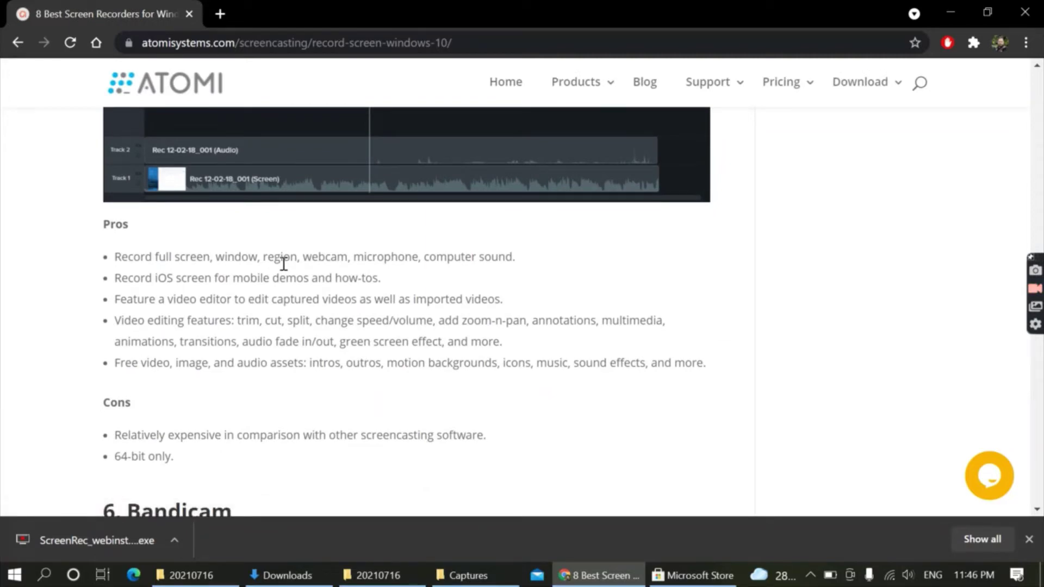
{"action": "scroll", "coordinate": [283, 264], "scroll_direction": "down", "scroll_amount": 9}
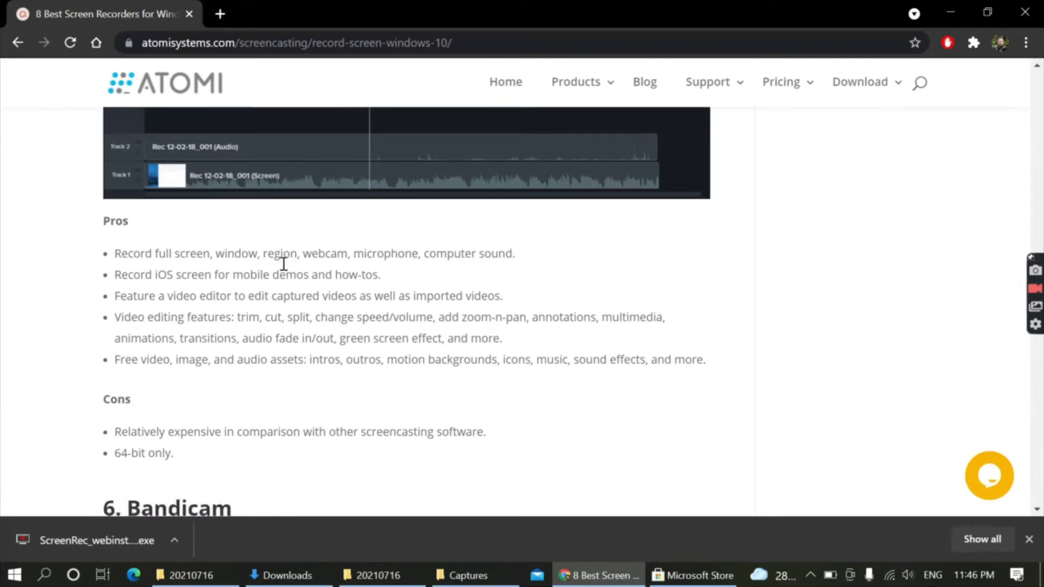
{"action": "scroll", "coordinate": [283, 253], "scroll_direction": "down", "scroll_amount": 8}
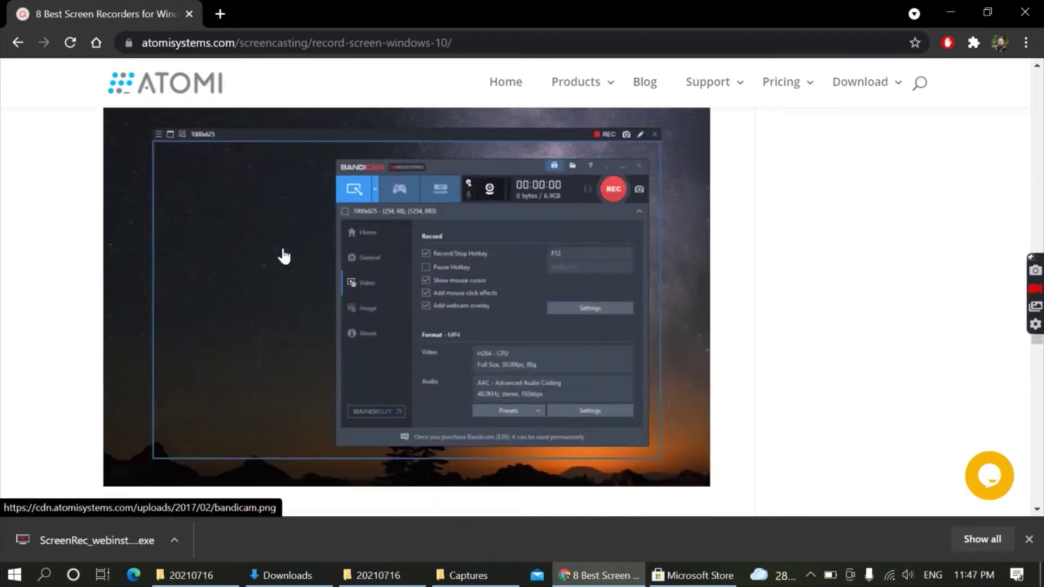
{"action": "scroll", "coordinate": [284, 247], "scroll_direction": "down", "scroll_amount": 6}
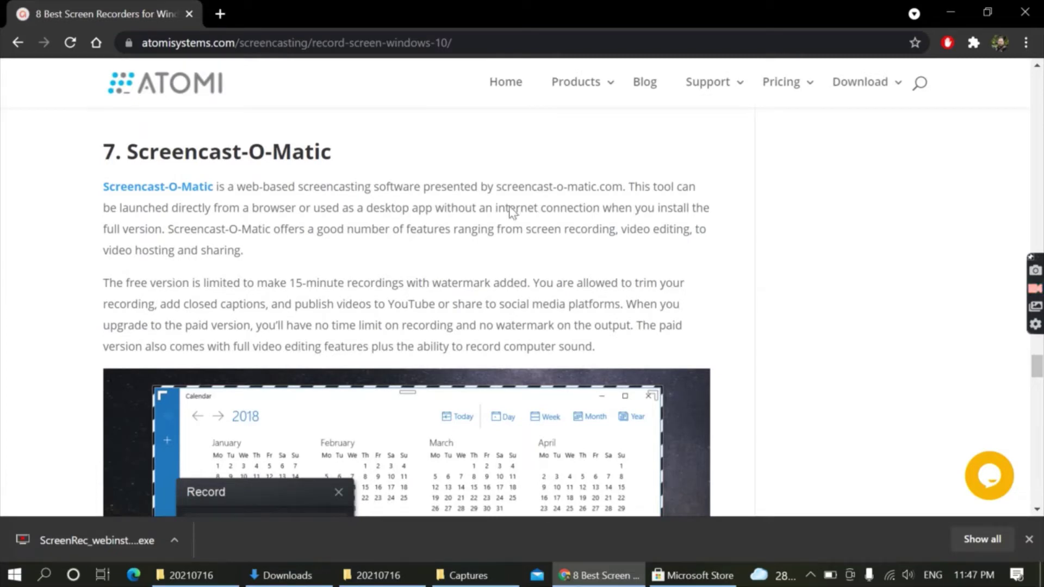
Search for "screenrec" in a new tab, download the free installer from the ScreenRec site and show the earlier downloaded copy in its folder
{"action": "left_click", "coordinate": [221, 14]}
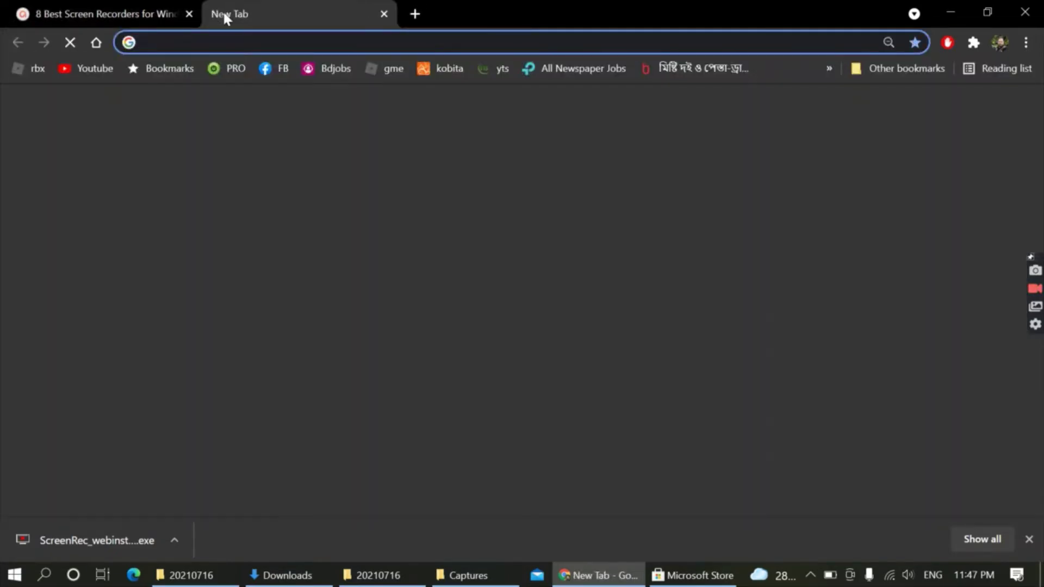
{"action": "type", "text": "sc"}
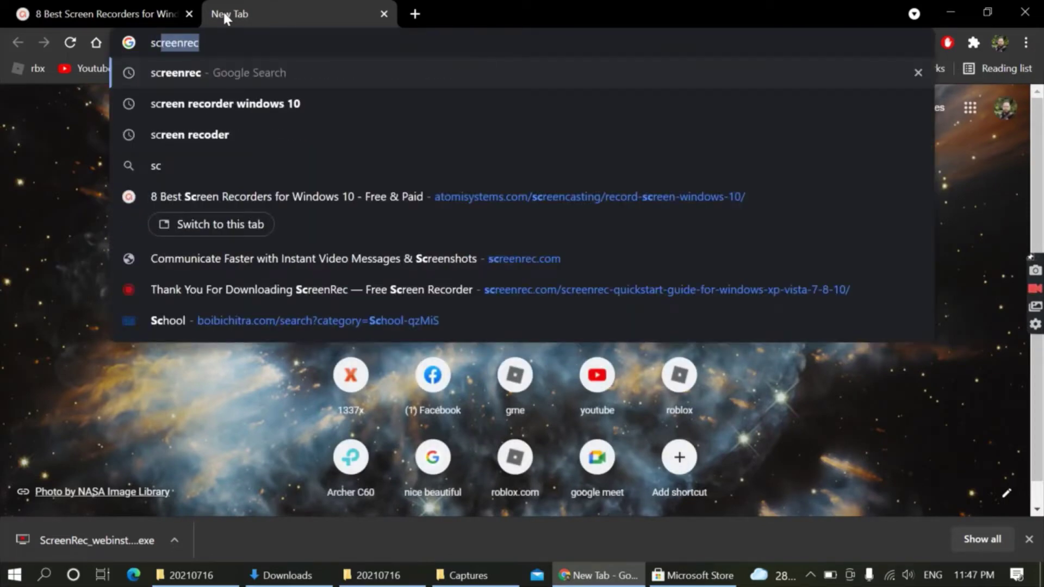
{"action": "type", "text": "reenrec"}
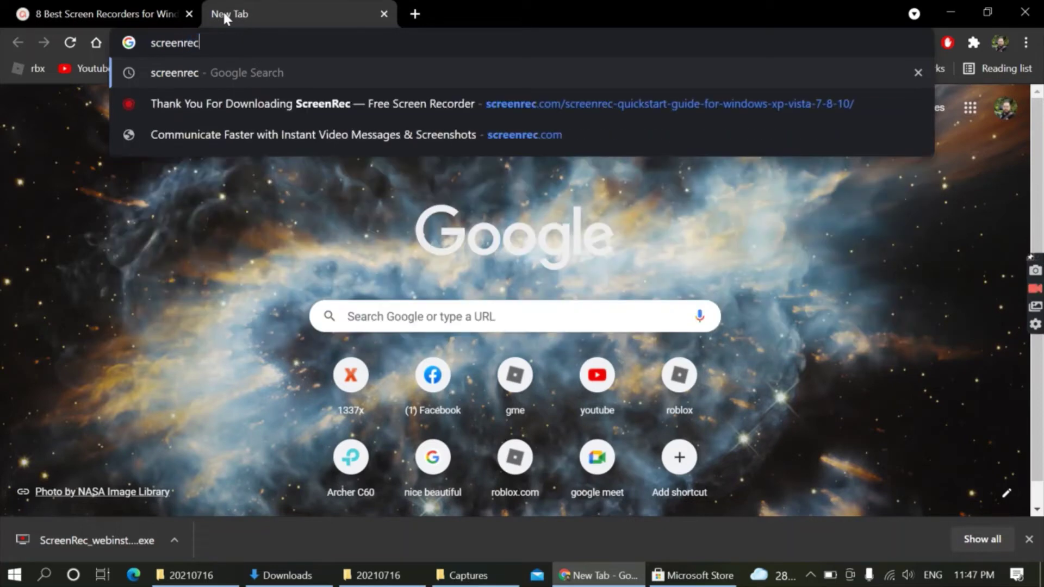
{"action": "key", "text": "Return"}
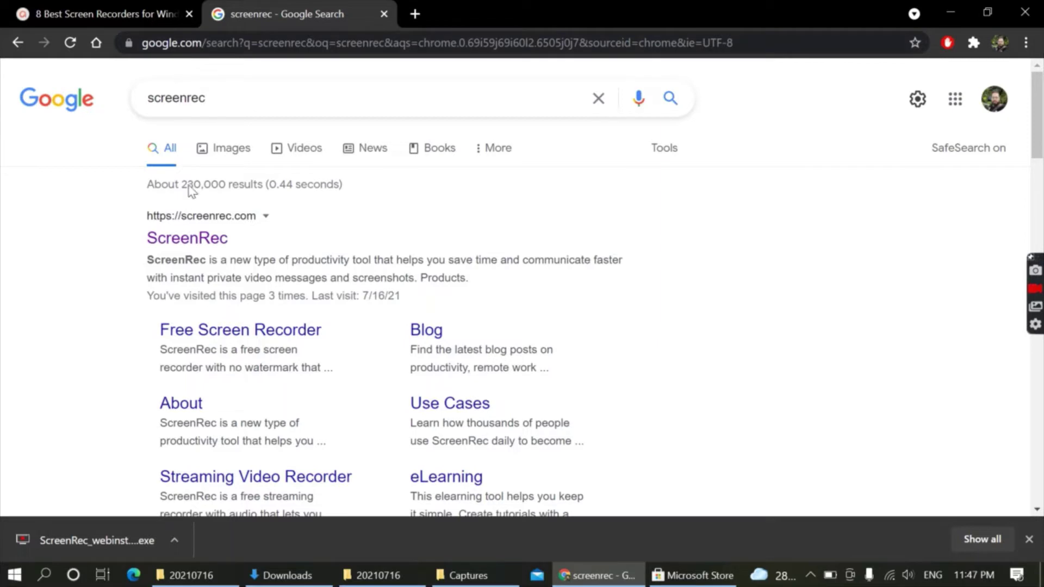
{"action": "left_click", "coordinate": [175, 244]}
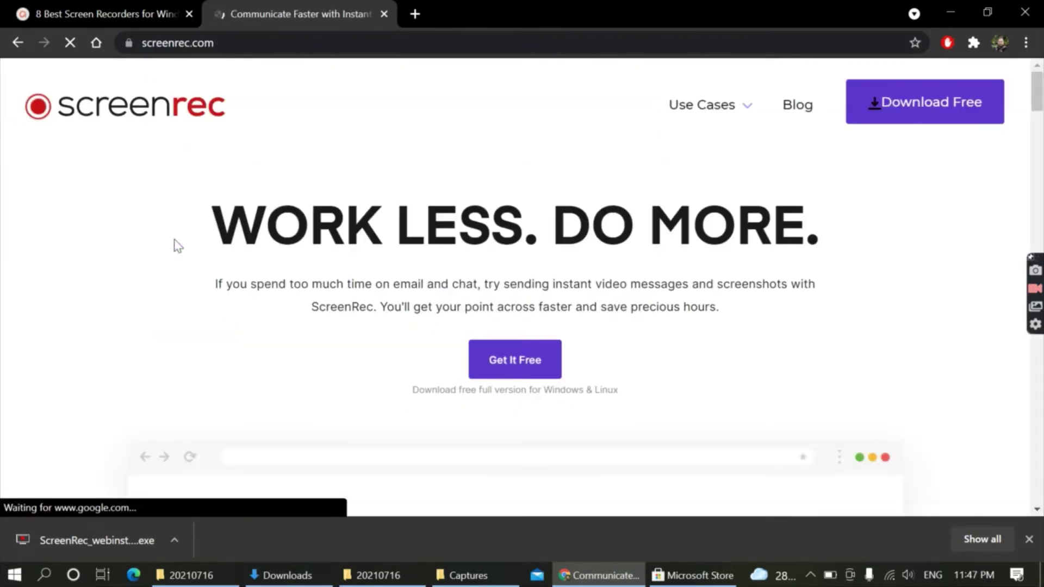
{"action": "left_click", "coordinate": [925, 107]}
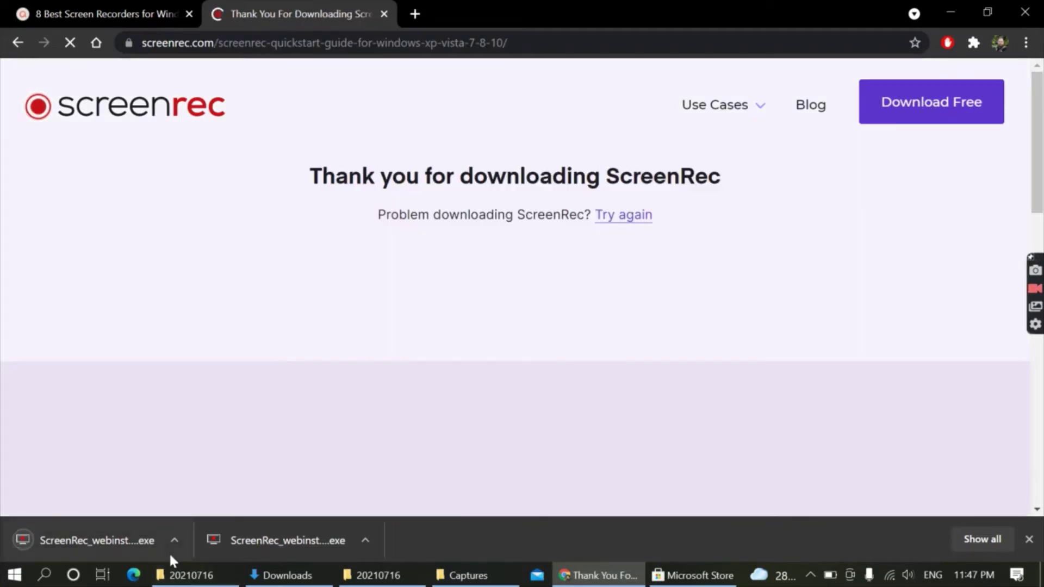
{"action": "left_click", "coordinate": [174, 541]}
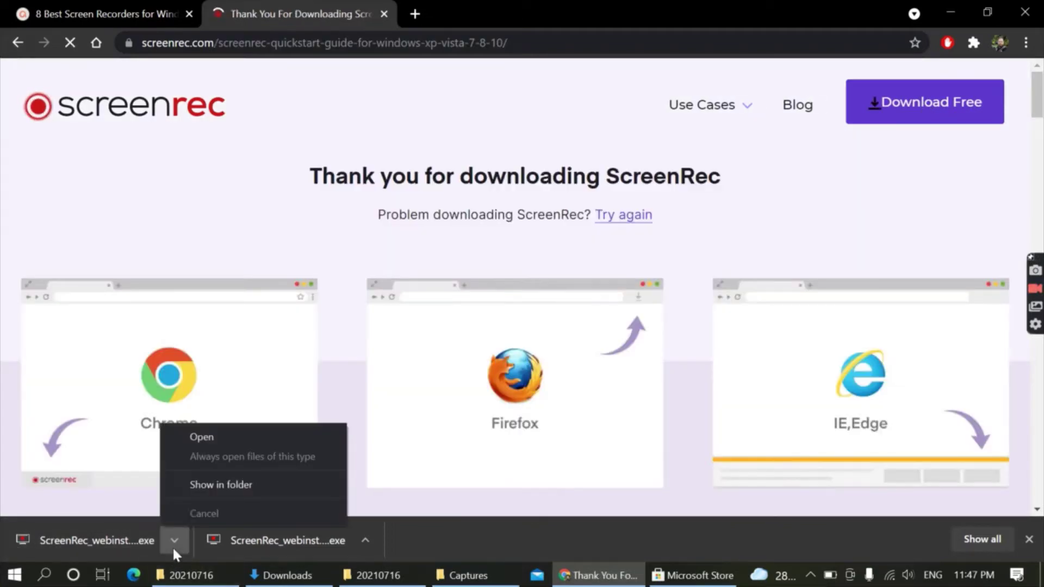
{"action": "left_click", "coordinate": [212, 494]}
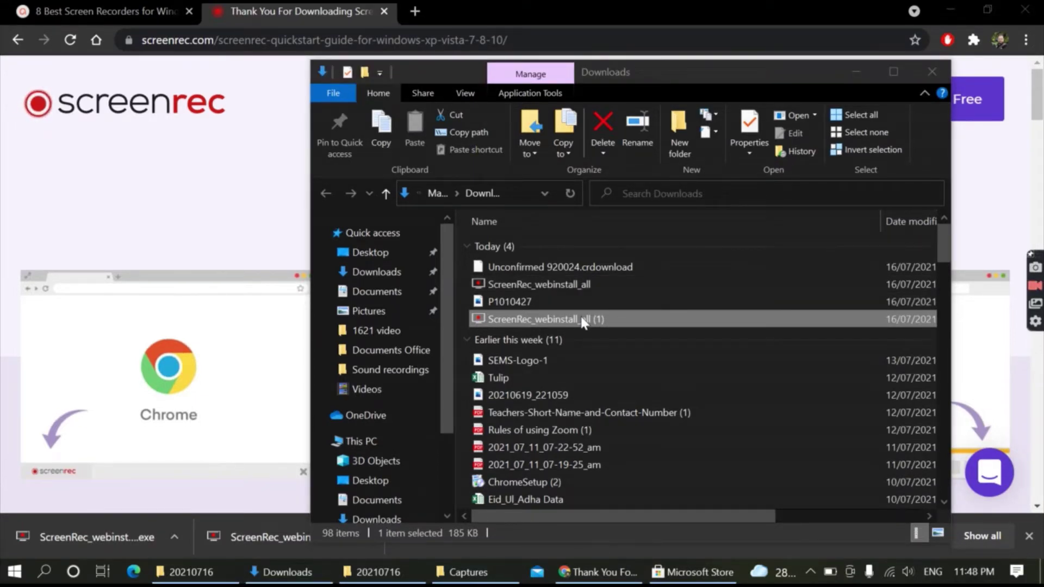
Run the ScreenRec_webinstall_all (1) installer, accept the licence and default folder, and quit setup at the previous-version options
{"action": "double_click", "coordinate": [582, 320]}
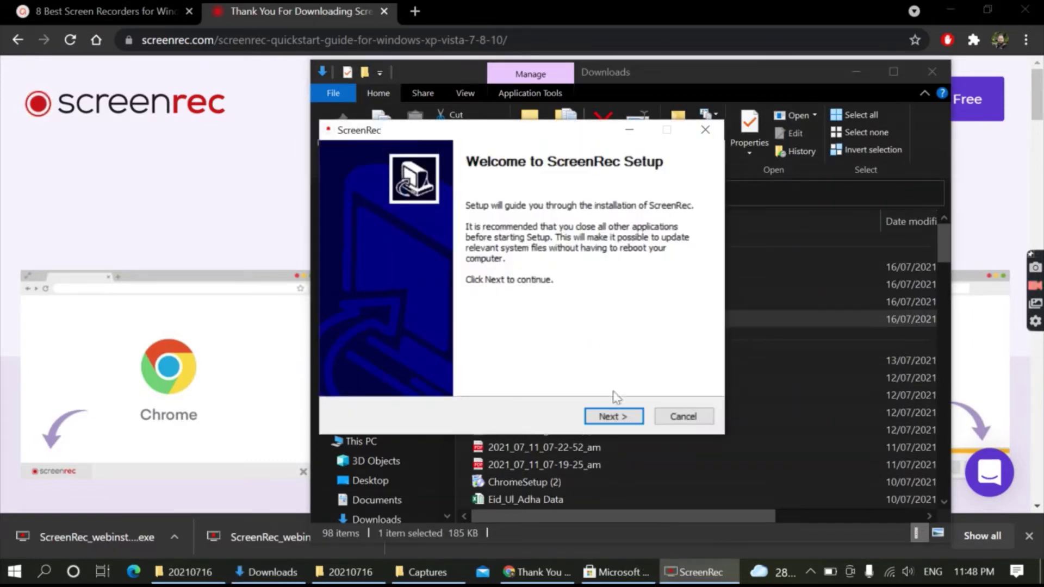
{"action": "left_click", "coordinate": [613, 417]}
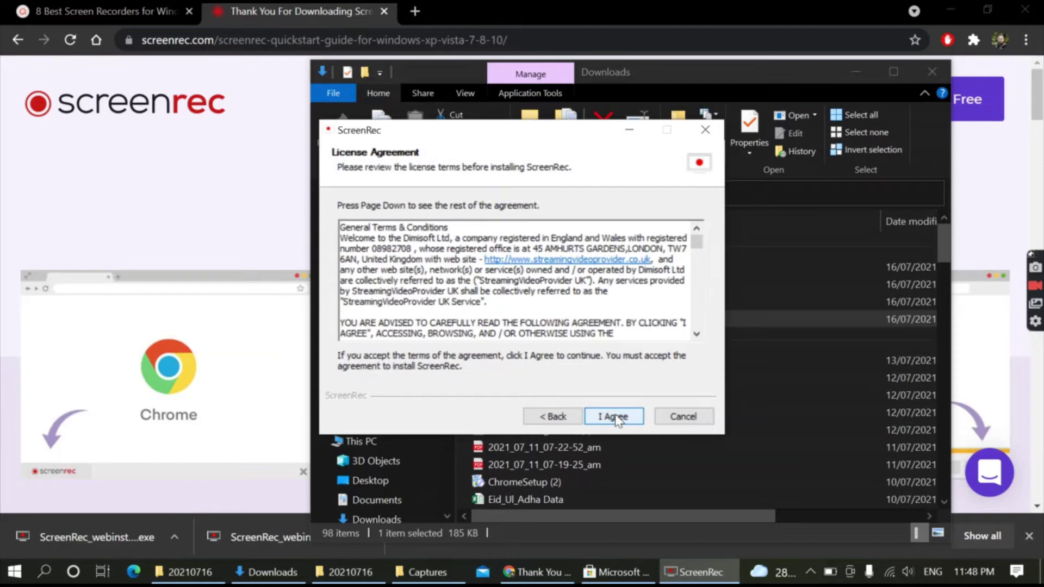
{"action": "left_click", "coordinate": [614, 417]}
{"action": "left_click", "coordinate": [616, 418]}
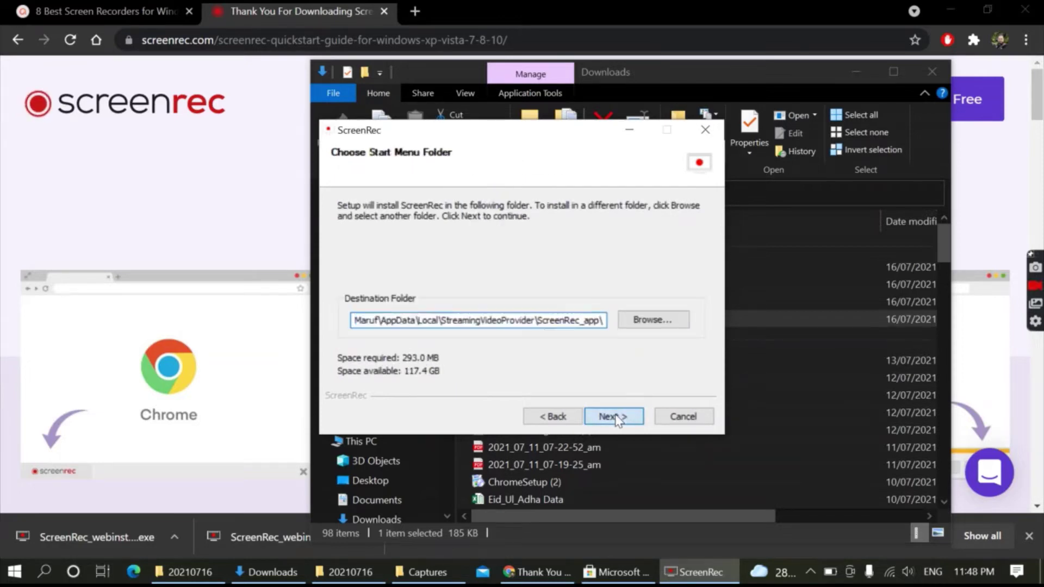
{"action": "left_click", "coordinate": [616, 418]}
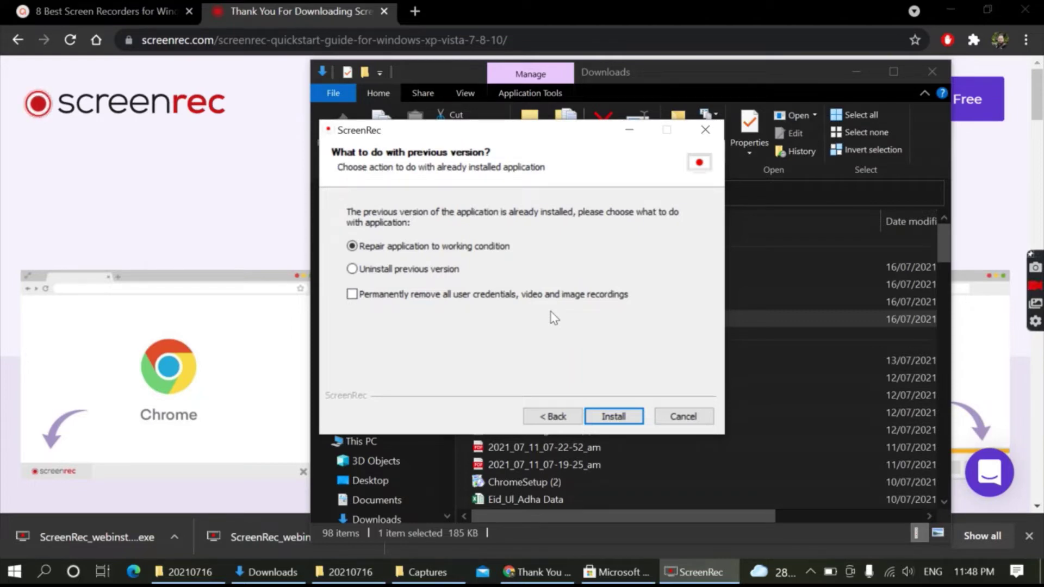
{"action": "left_click", "coordinate": [674, 422]}
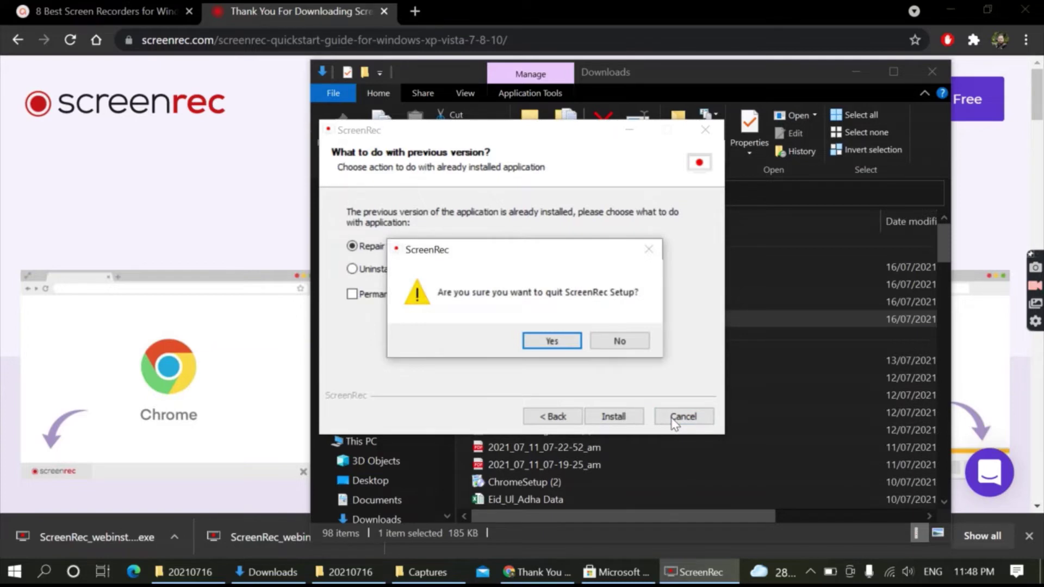
{"action": "left_click", "coordinate": [541, 341]}
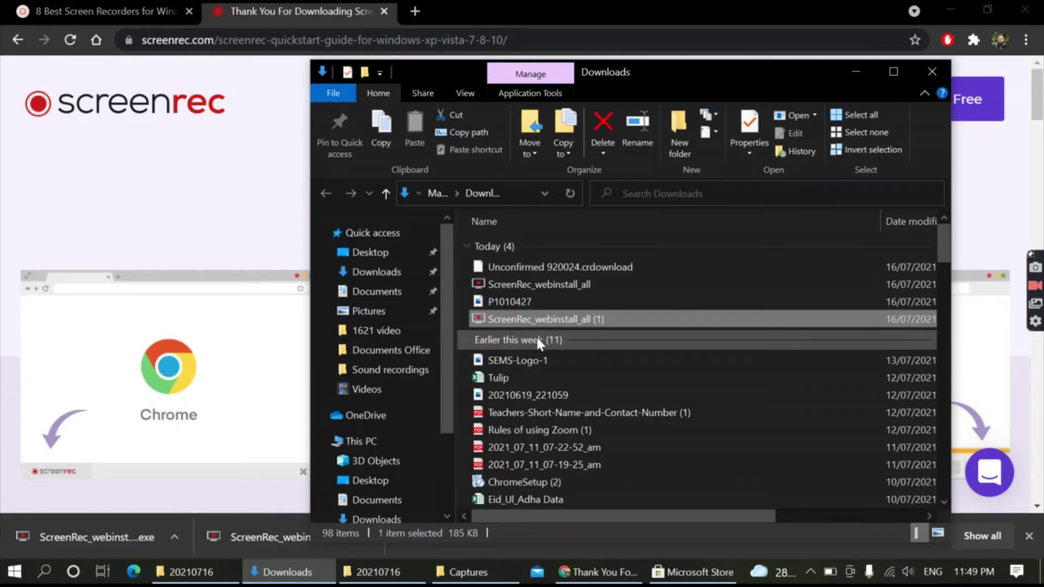
Capture a region covering the Downloads file list with ScreenRec, save it as a PNG in Pictures, and minimize the Downloads window
{"action": "left_click", "coordinate": [1036, 283]}
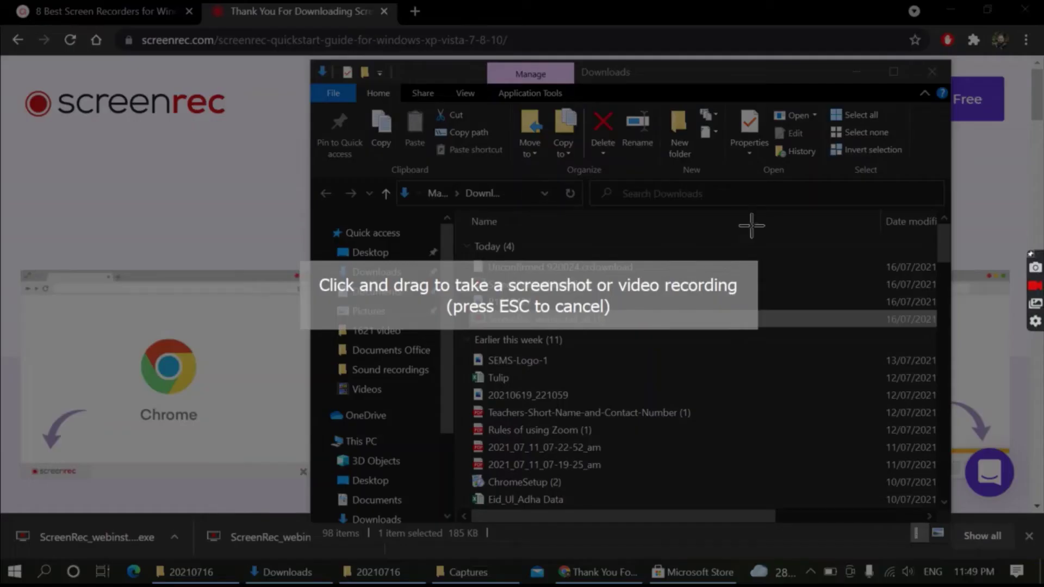
{"action": "left_click_drag", "start_coordinate": [217, 168], "coordinate": [878, 521]}
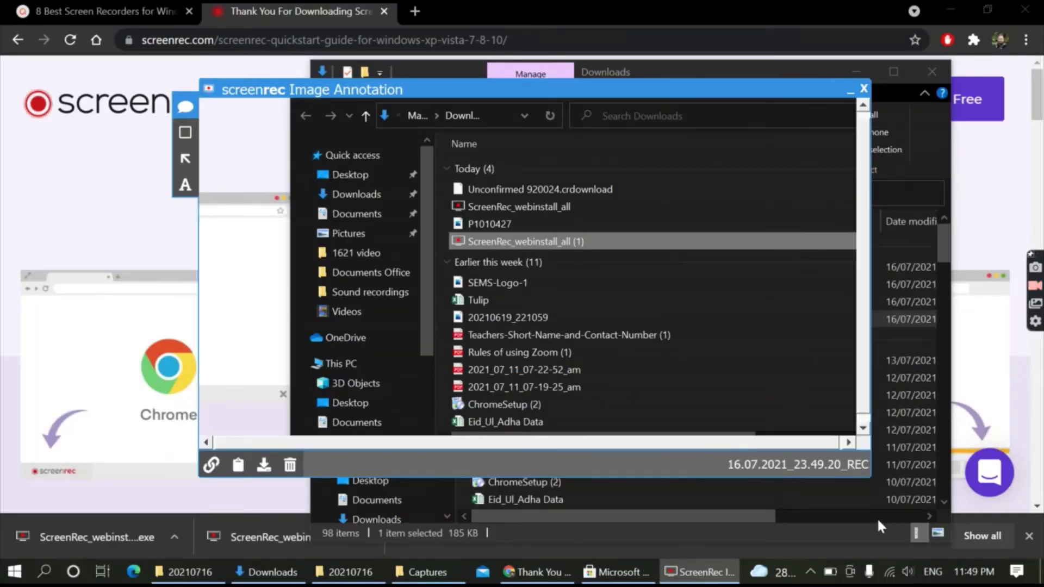
{"action": "left_click", "coordinate": [264, 466]}
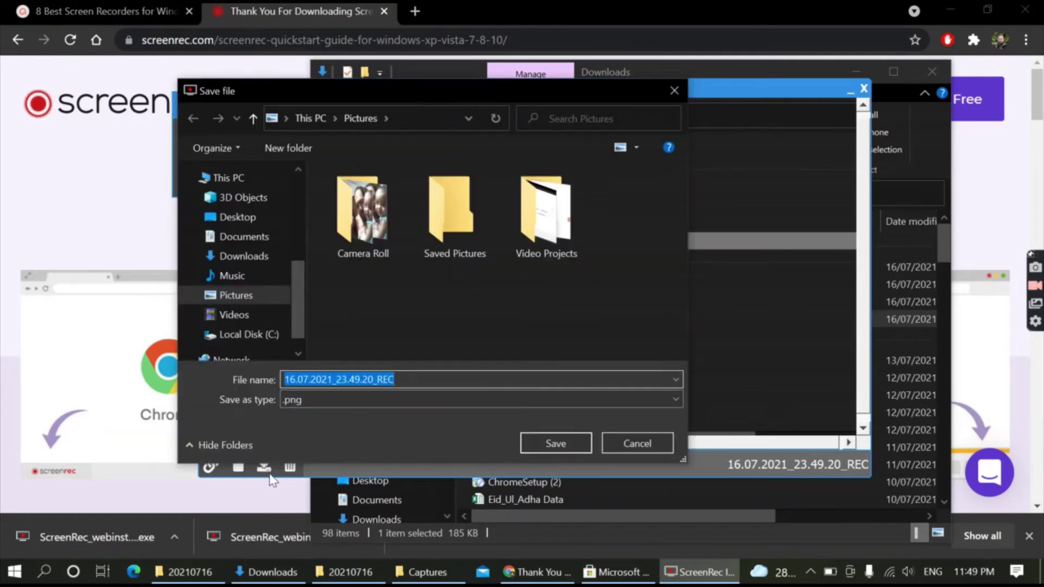
{"action": "left_click", "coordinate": [551, 442]}
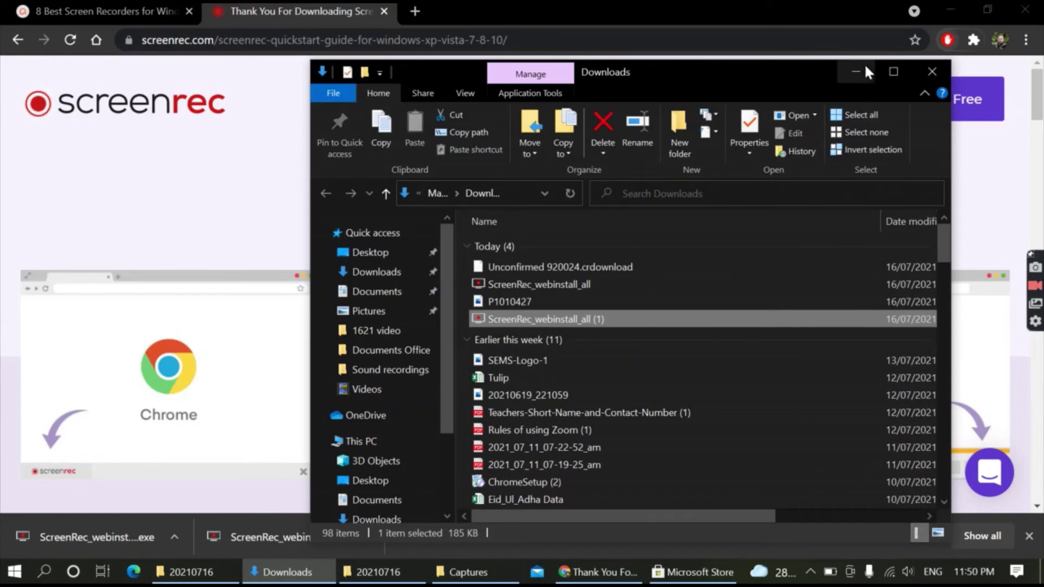
{"action": "left_click", "coordinate": [851, 80]}
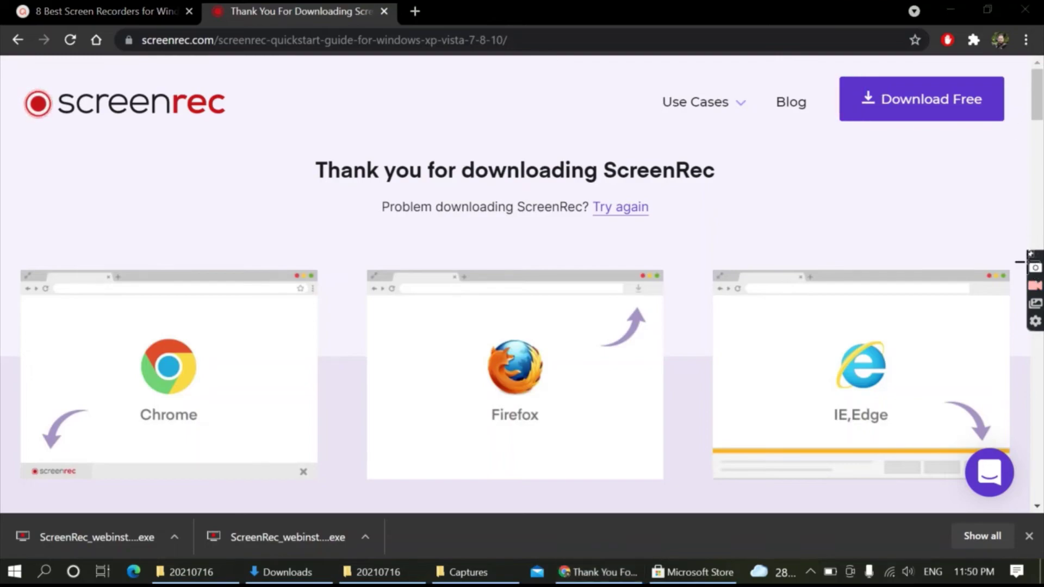
Capture a large region of the ScreenRec thank-you page and save it as a PNG in Pictures under the suggested name
{"action": "left_click", "coordinate": [1035, 268]}
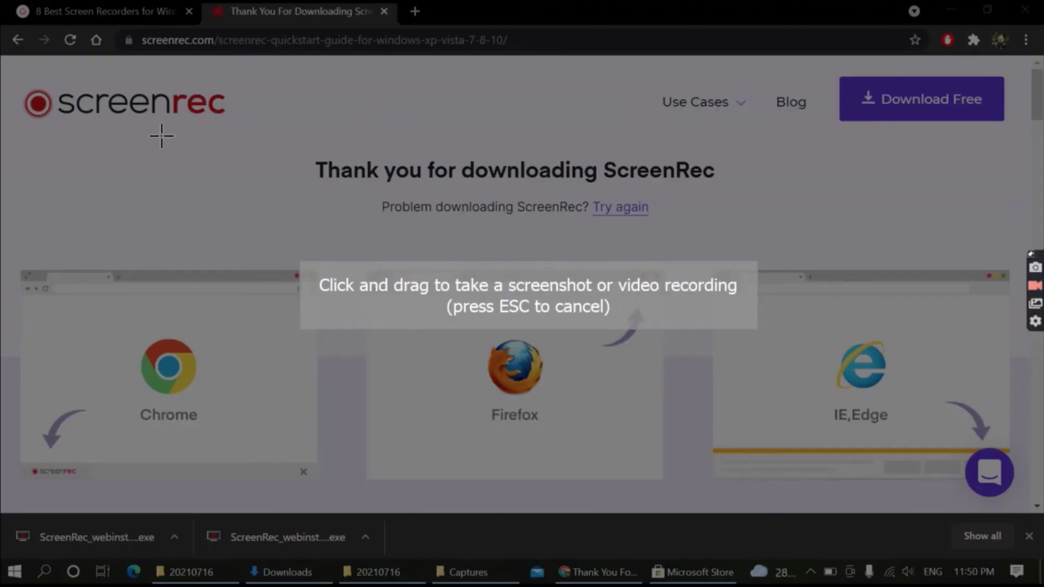
{"action": "mouse_move", "coordinate": [162, 136]}
{"action": "left_mouse_down"}
{"action": "mouse_move", "coordinate": [424, 261]}
{"action": "mouse_move", "coordinate": [636, 401]}
{"action": "mouse_move", "coordinate": [884, 514]}
{"action": "left_mouse_up"}
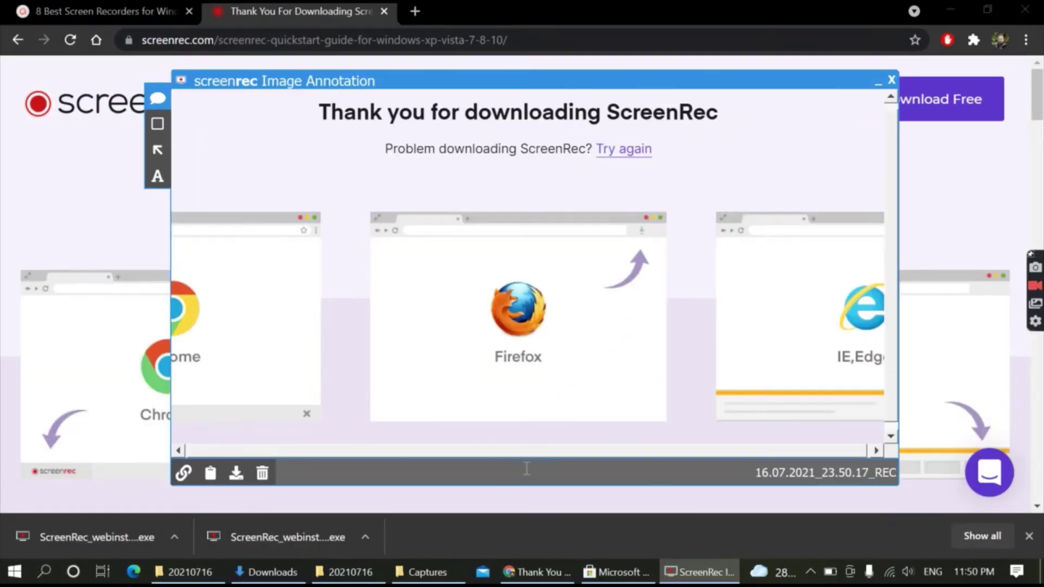
{"action": "left_click", "coordinate": [236, 473]}
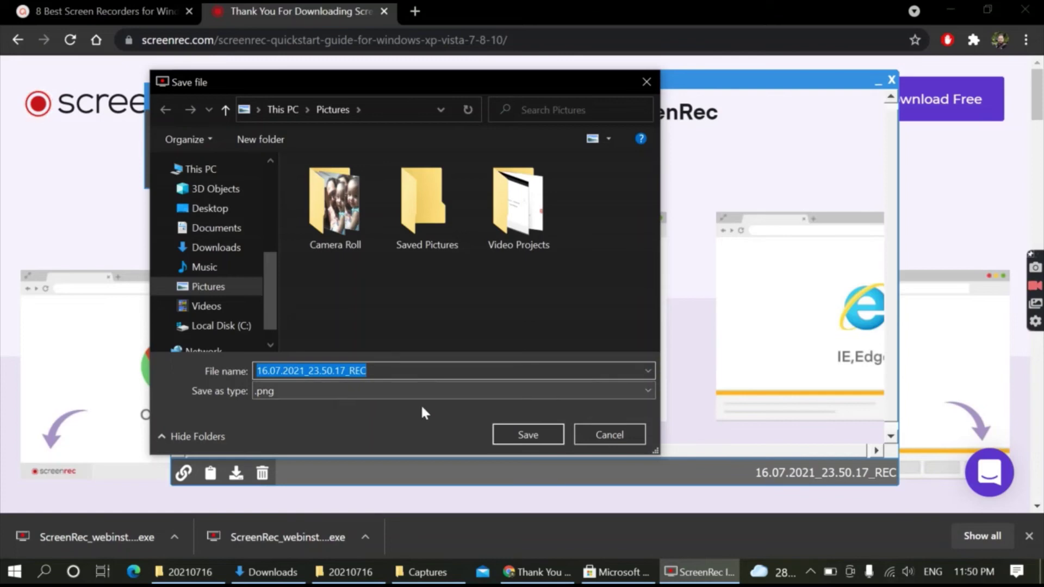
{"action": "left_click", "coordinate": [507, 442]}
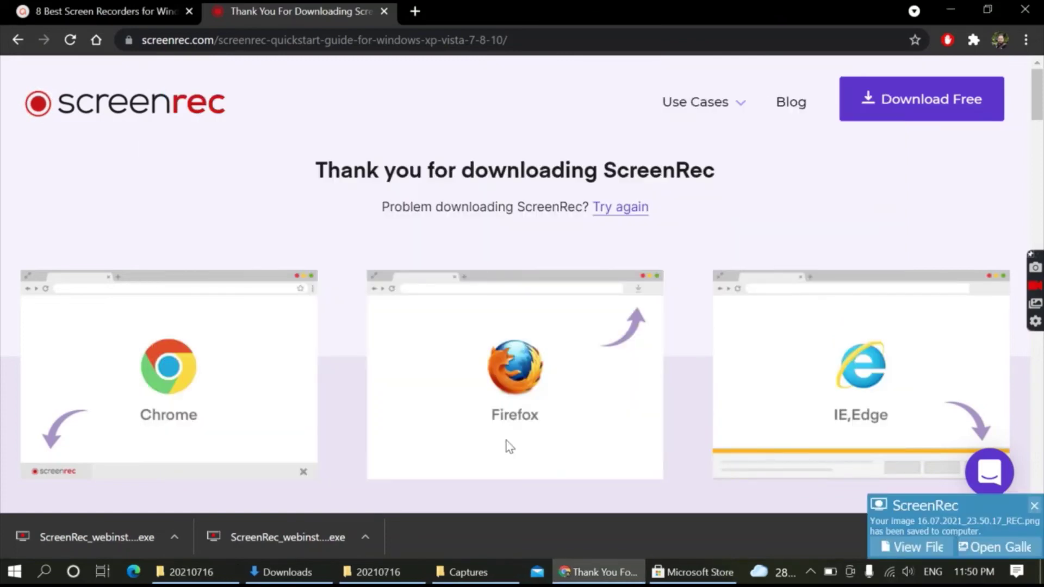
{"action": "left_click", "coordinate": [1008, 554]}
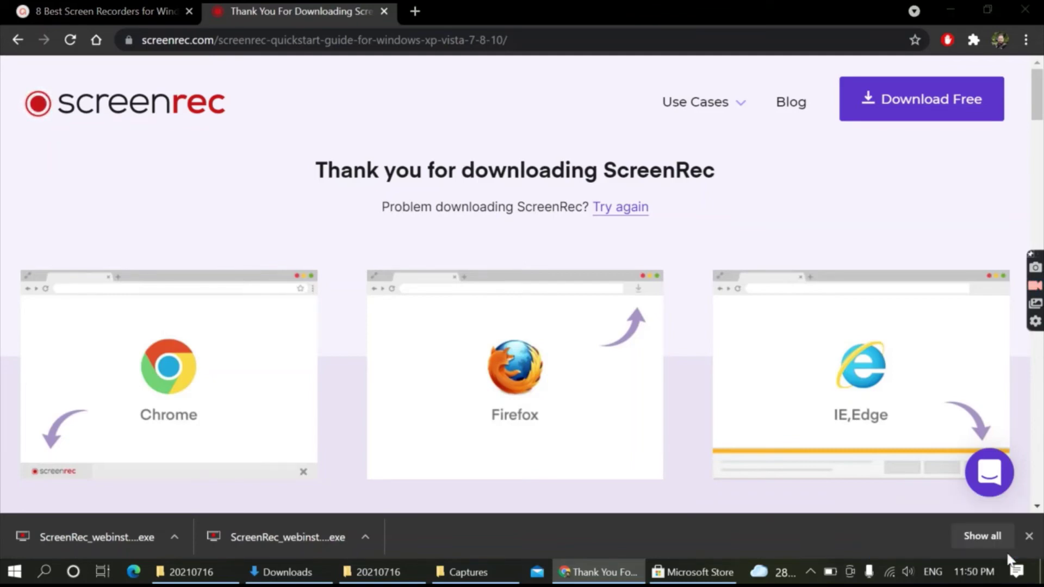
Switch to the Captures folder window and browse the Videos, ScreenRecorderFiles, Pictures and Saved Pictures folders for the saved screenshots, ending in Pictures
{"action": "left_click", "coordinate": [456, 576]}
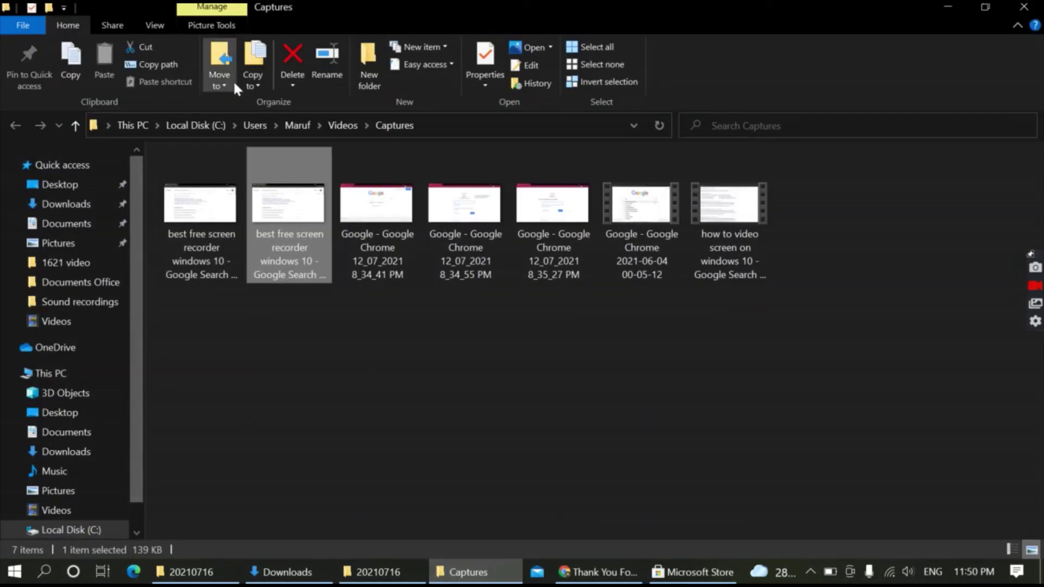
{"action": "left_click", "coordinate": [330, 131]}
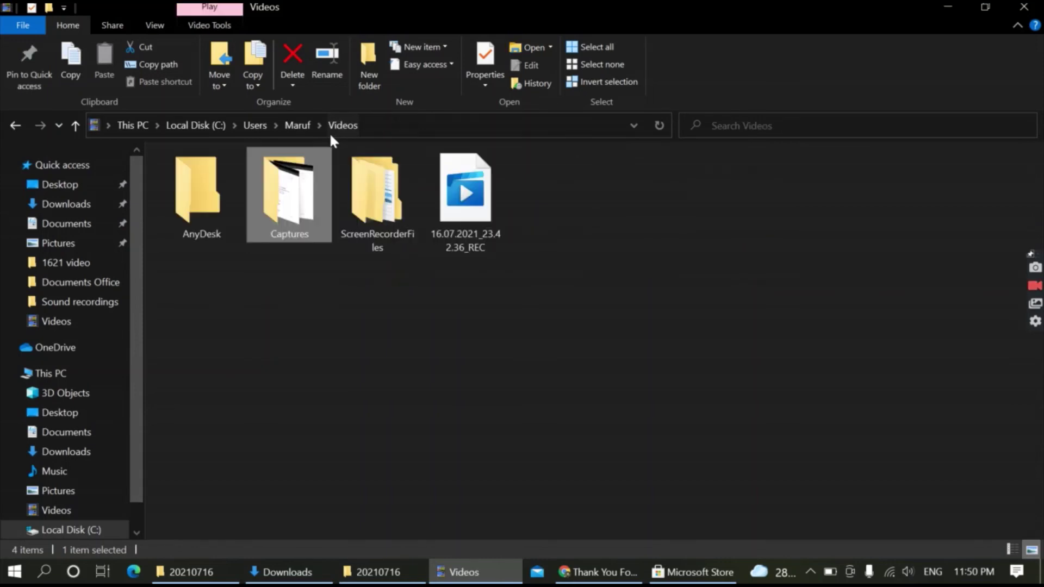
{"action": "double_click", "coordinate": [368, 219]}
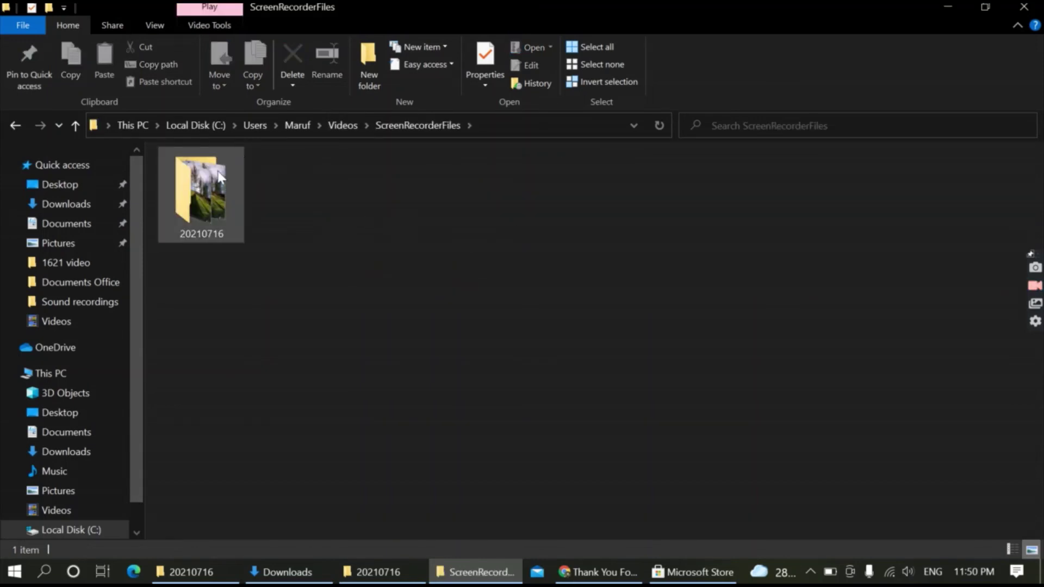
{"action": "left_click", "coordinate": [296, 135]}
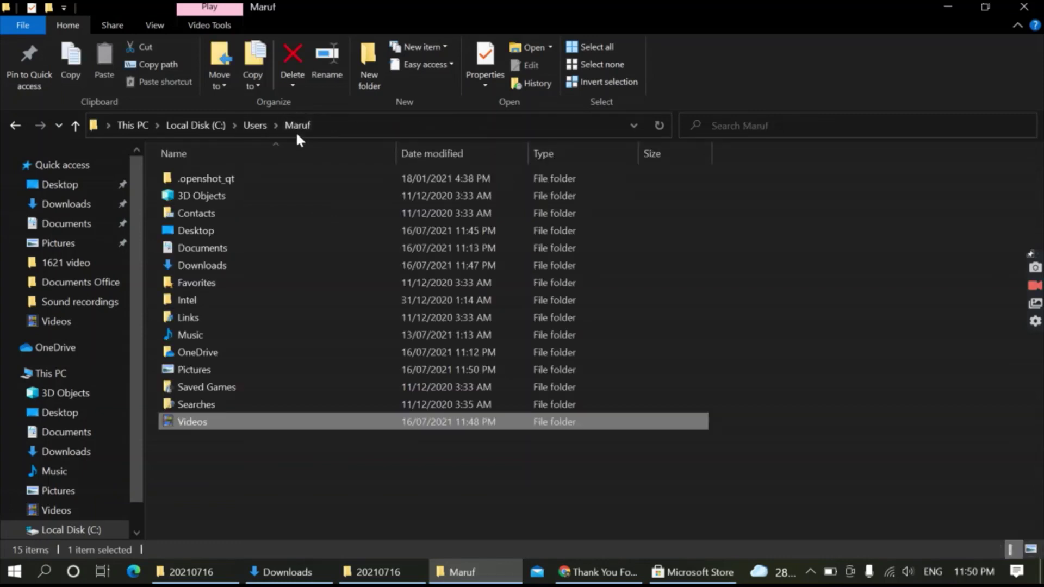
{"action": "double_click", "coordinate": [212, 374]}
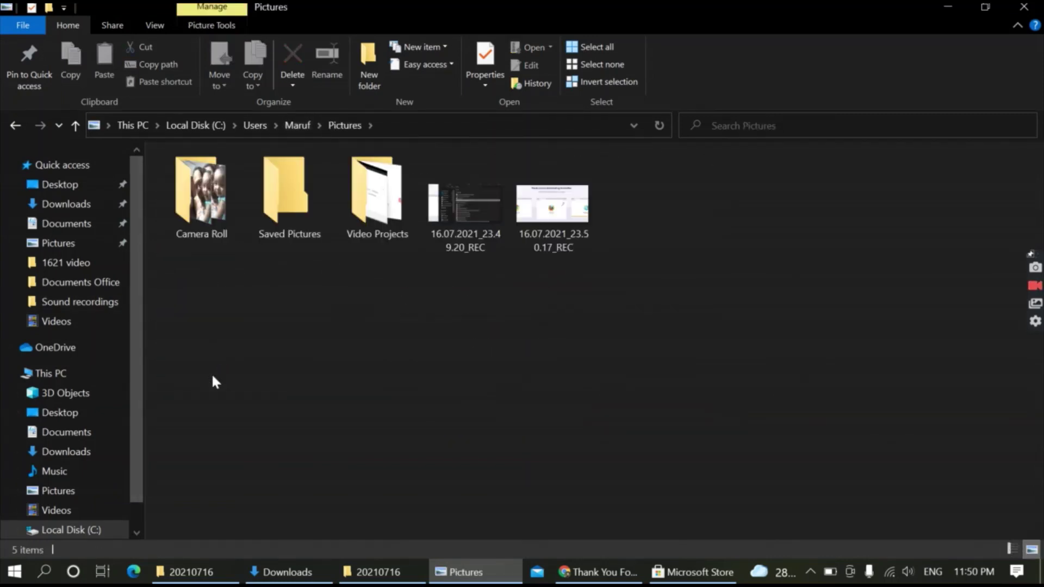
{"action": "double_click", "coordinate": [301, 220]}
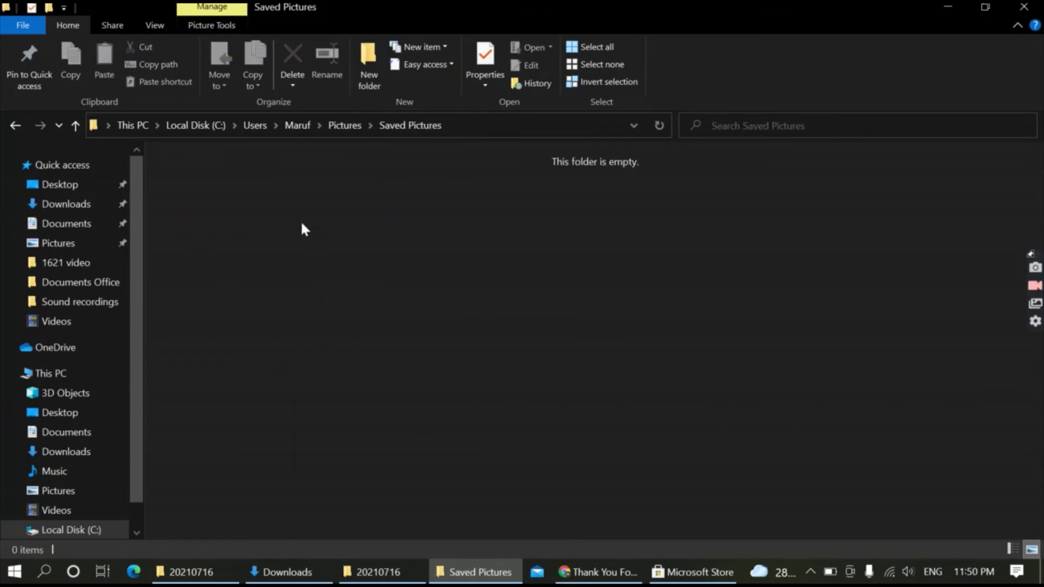
{"action": "key", "text": "alt+Left"}
View the saved 16.07.2021_23.49.20_REC screenshot, close it, and minimize File Explorer and Chrome to show the desktop
{"action": "double_click", "coordinate": [480, 224]}
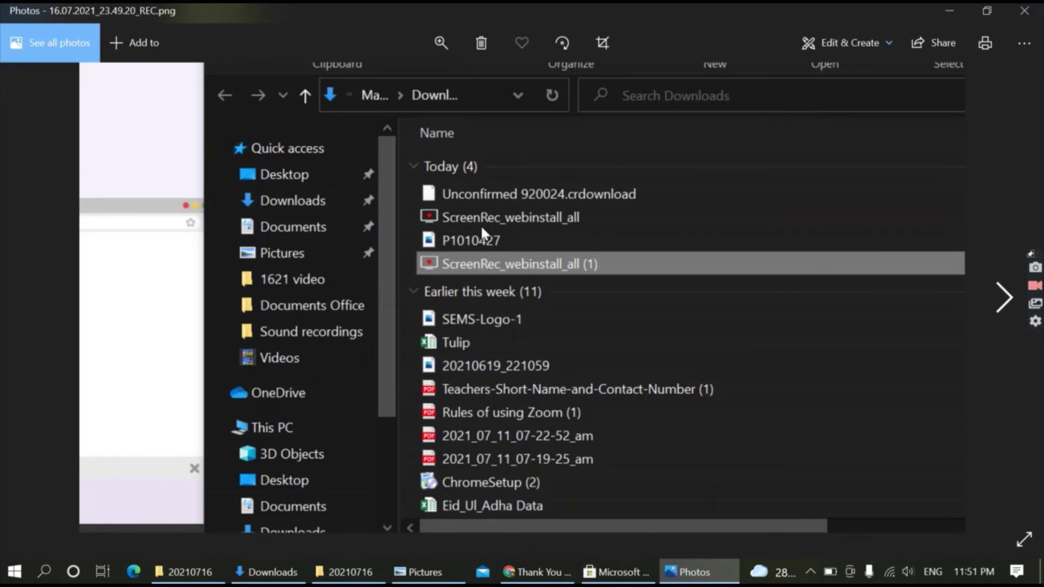
{"action": "left_click", "coordinate": [1013, 17]}
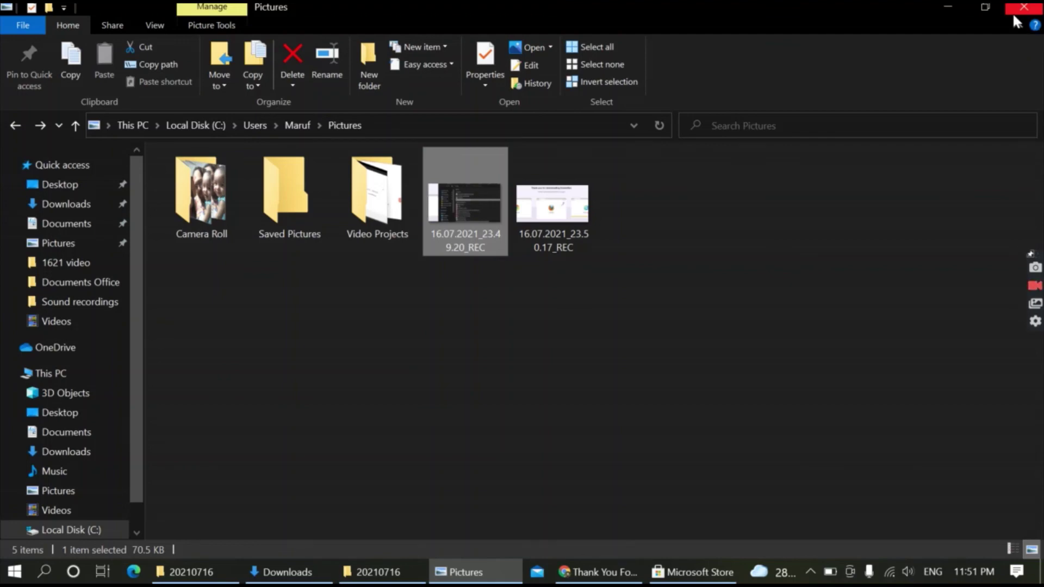
{"action": "left_click", "coordinate": [953, 5]}
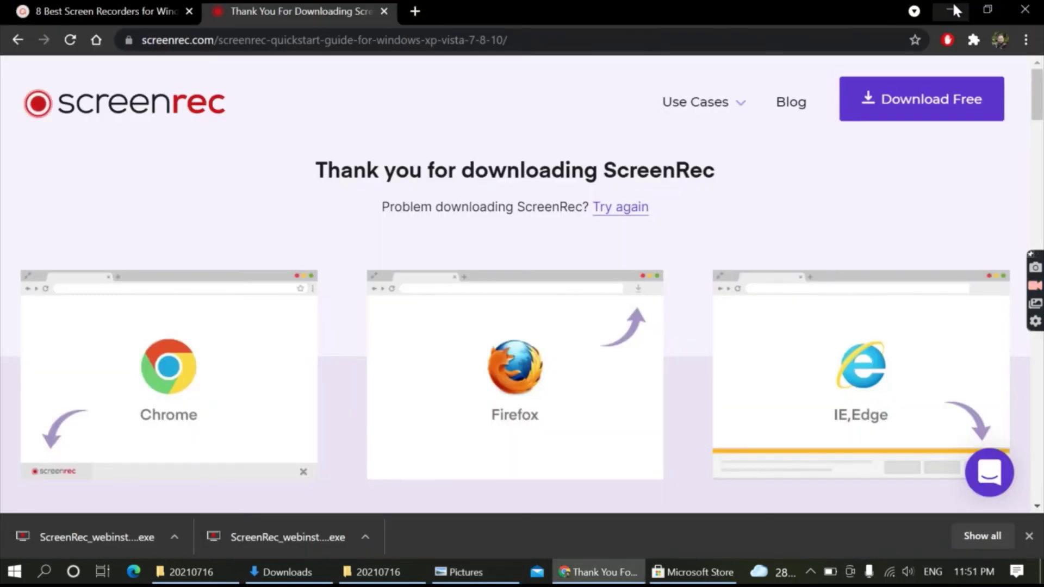
{"action": "left_click", "coordinate": [952, 9]}
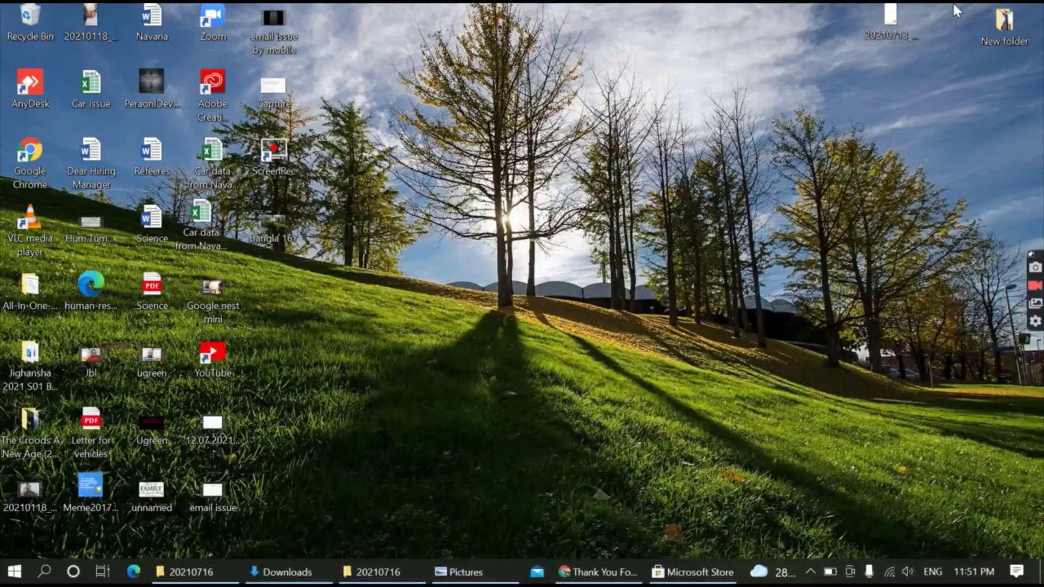